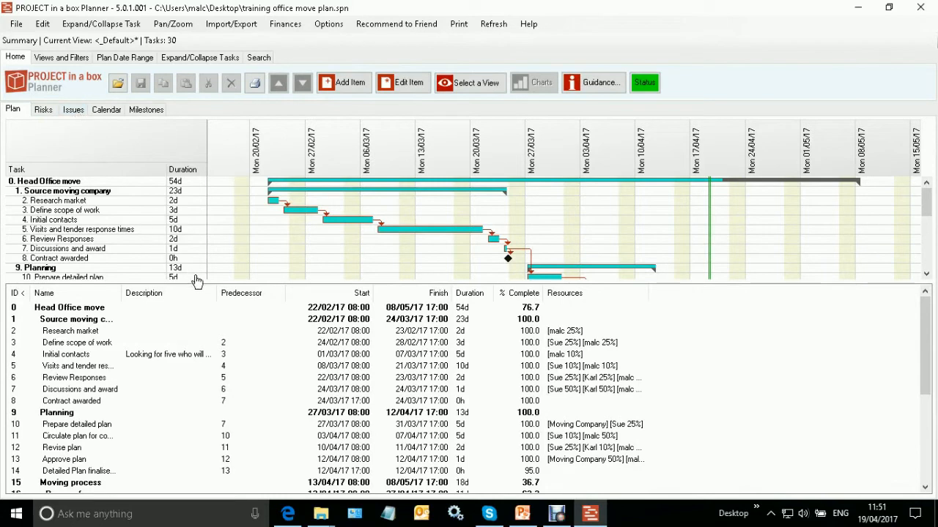
Enlarge the Gantt chart area, and examine the tasks and the Contract awarded milestone in the March 2017 calendar.
left_click_drag(285, 282, 287, 327)
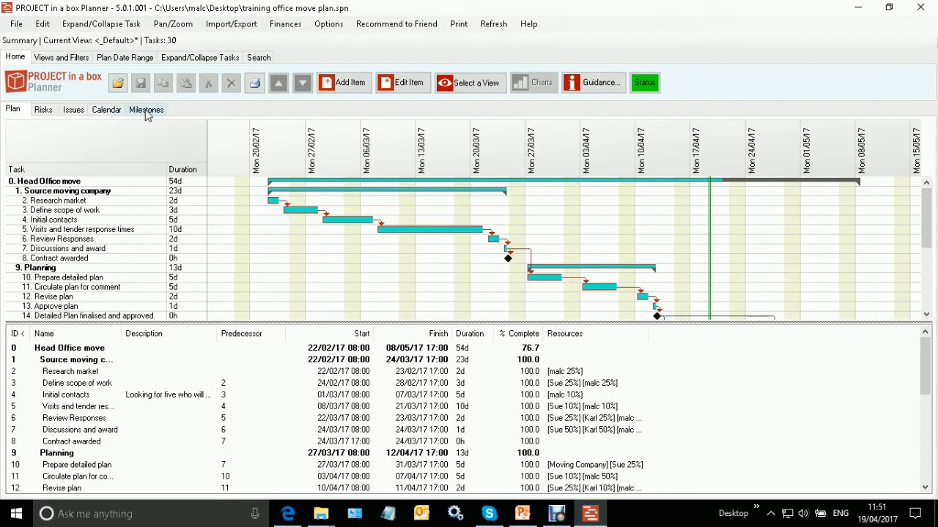
left_click(110, 111)
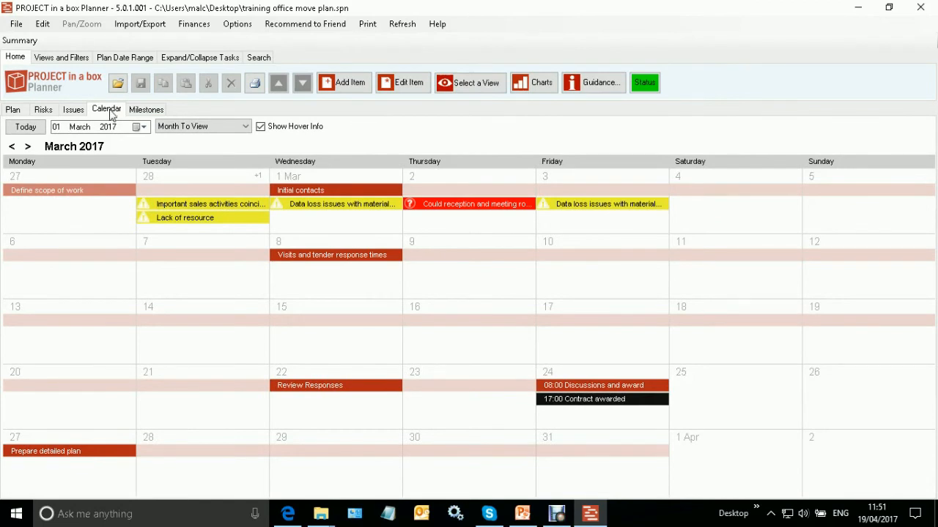
mouse_move(79, 195)
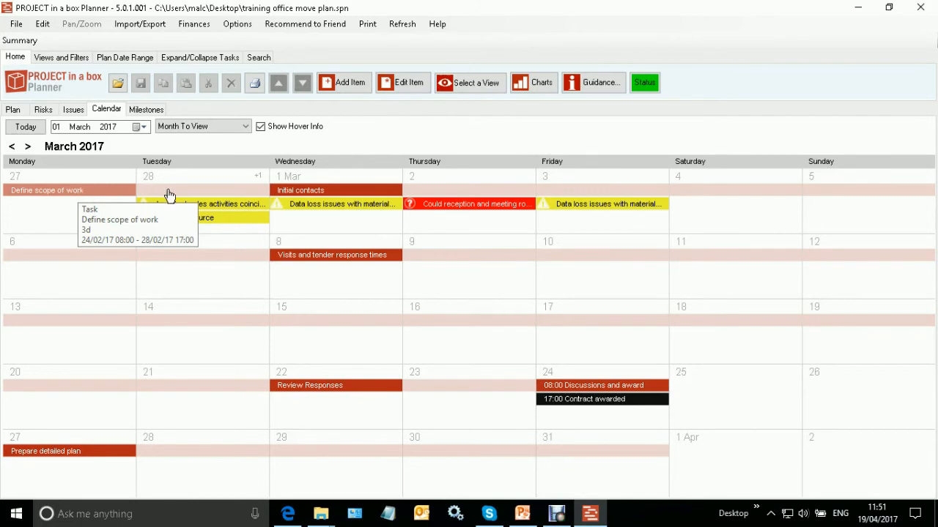
mouse_move(238, 205)
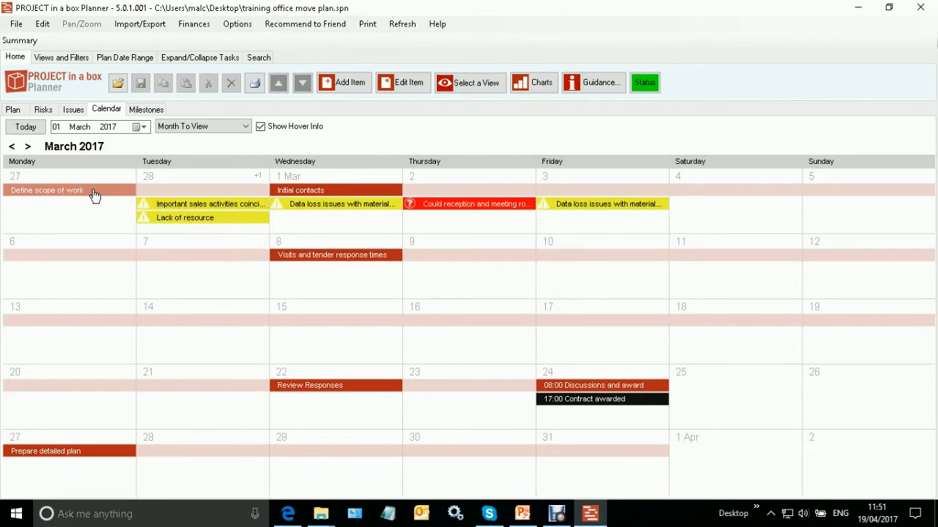
mouse_move(286, 197)
mouse_move(570, 407)
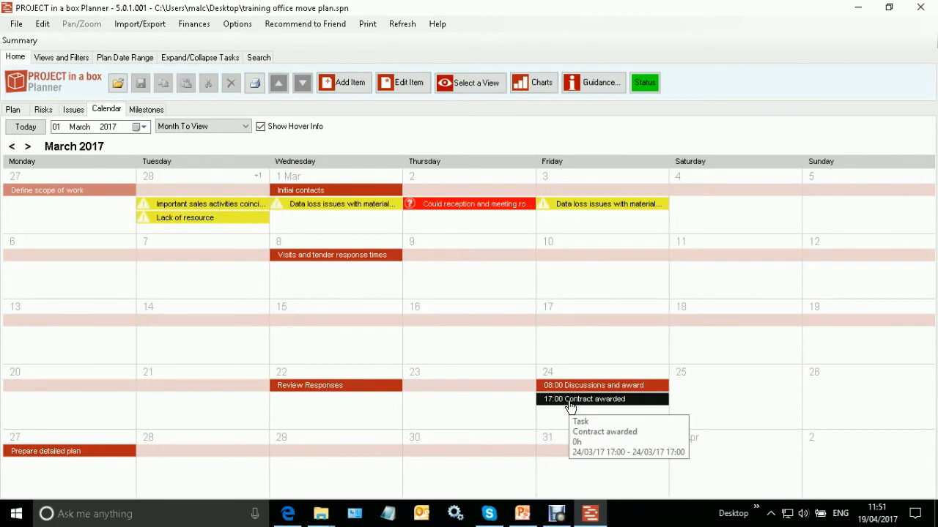
mouse_move(208, 219)
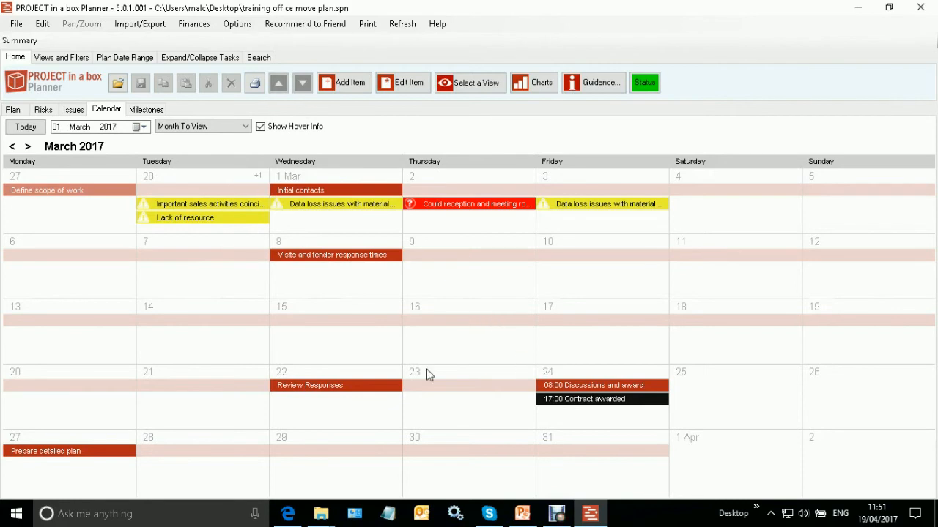
mouse_move(315, 393)
Look through the tasks on the Gantt plan, and inspect the risk and issue entries in the March 2017 calendar.
left_click(13, 109)
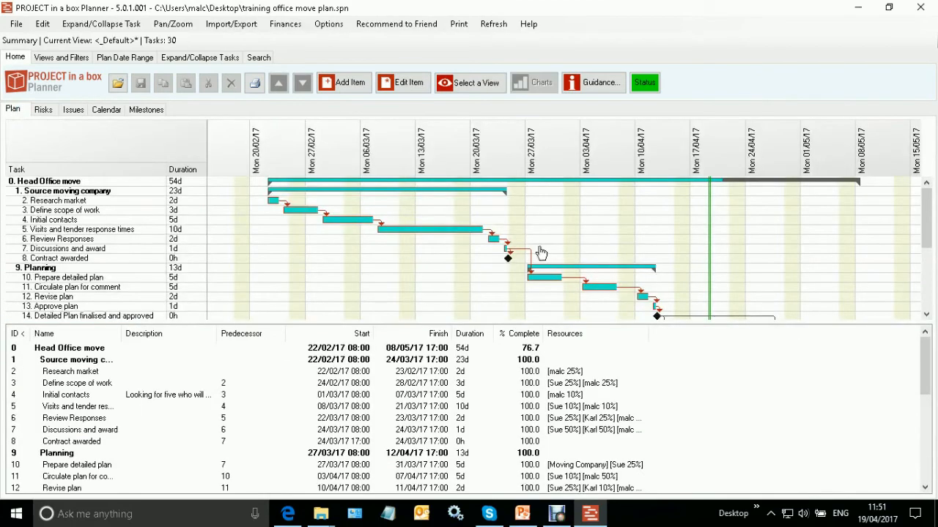
scroll(586, 270, "down", 3)
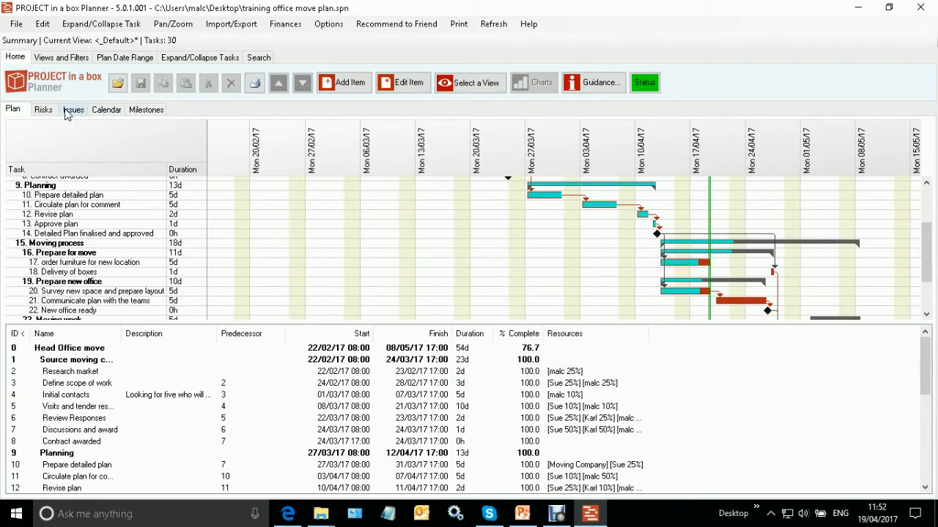
left_click(105, 110)
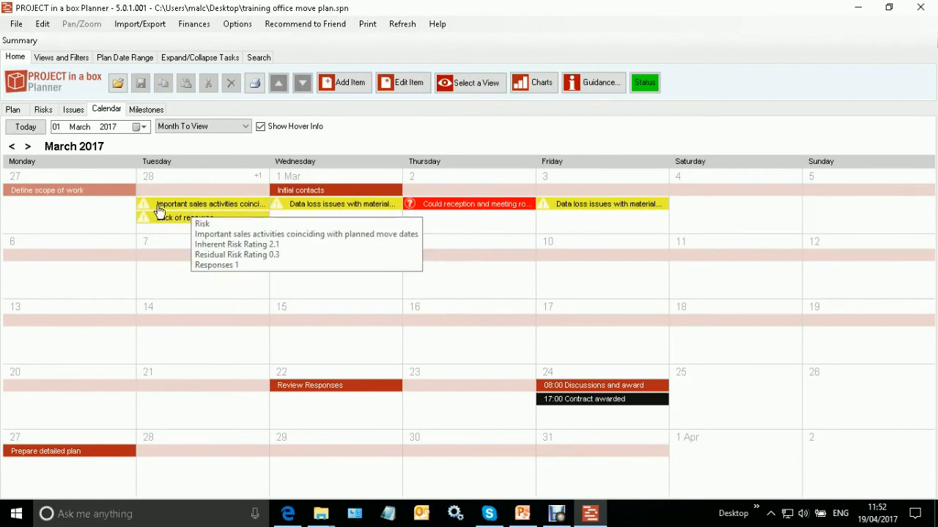
mouse_move(416, 210)
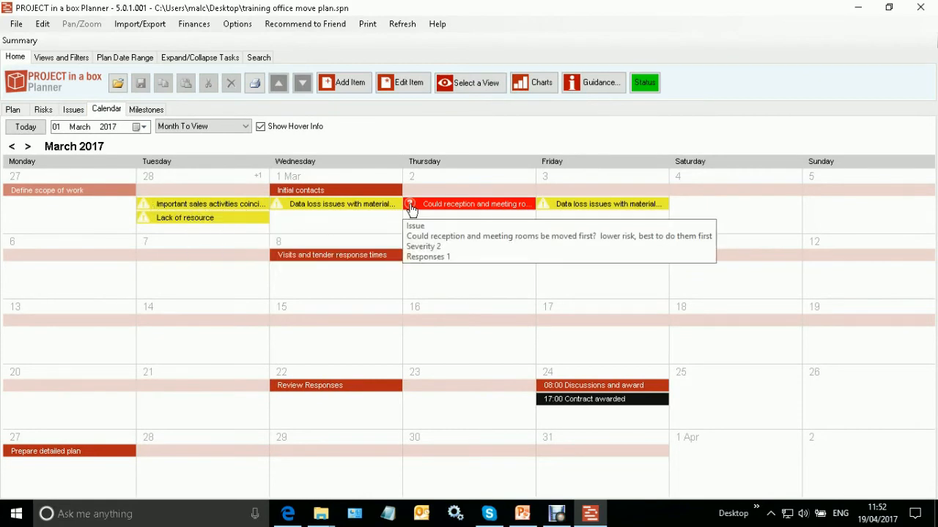
mouse_move(551, 210)
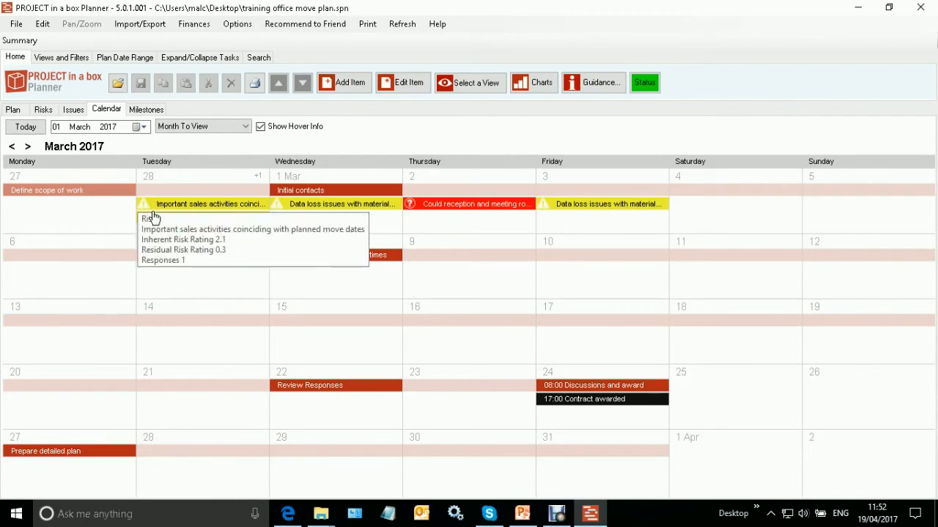
mouse_move(169, 212)
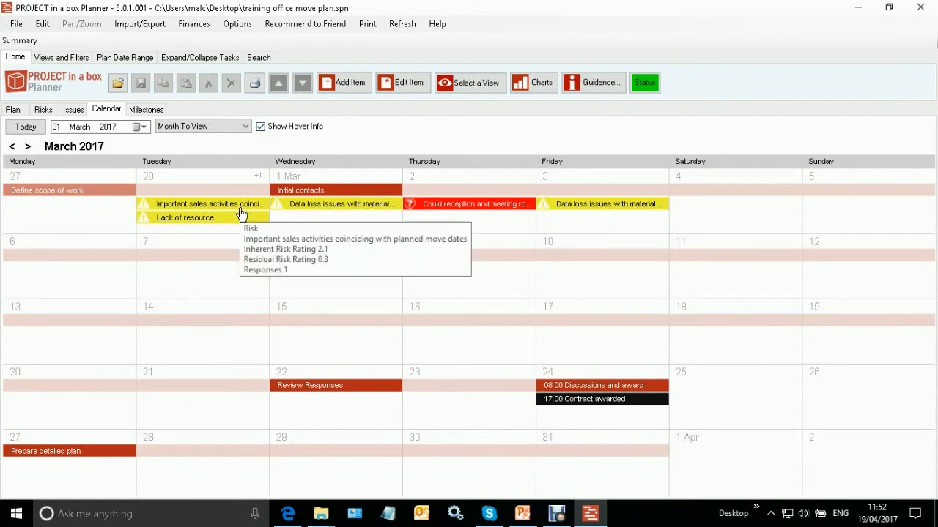
Advance the calendar to April 2017 and switch it to the weekly view.
left_click(28, 148)
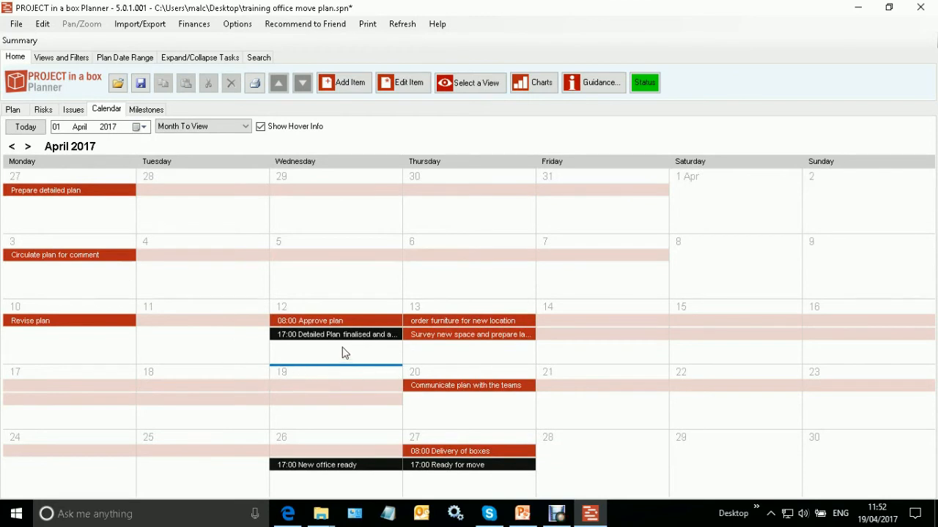
mouse_move(438, 329)
left_click(246, 126)
left_click(192, 147)
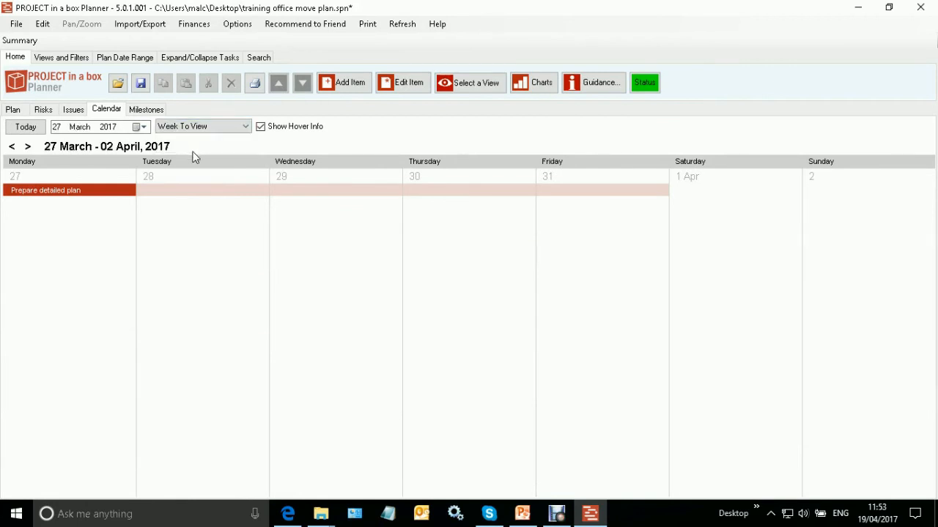
Browse the weekly calendar forward to the week of 24–30 April 2017.
left_click(28, 147)
left_click(28, 147)
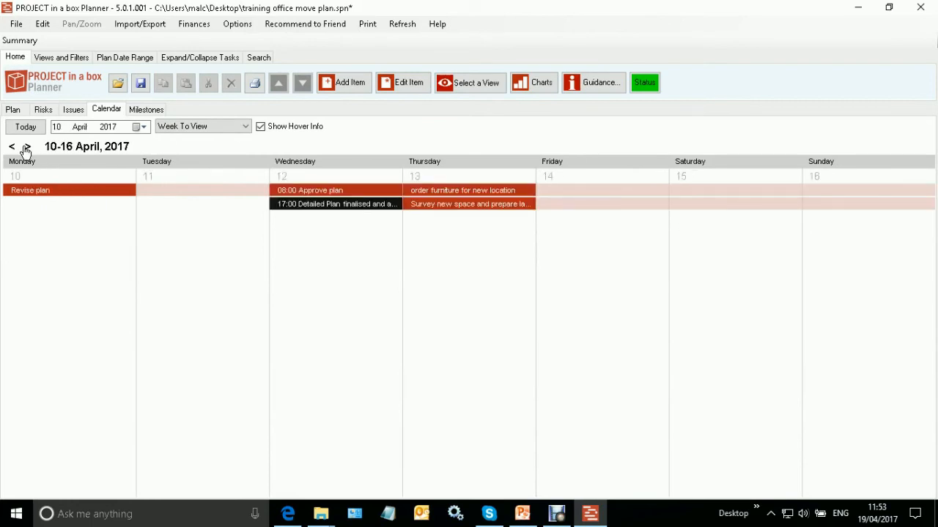
left_click(28, 148)
left_click(28, 147)
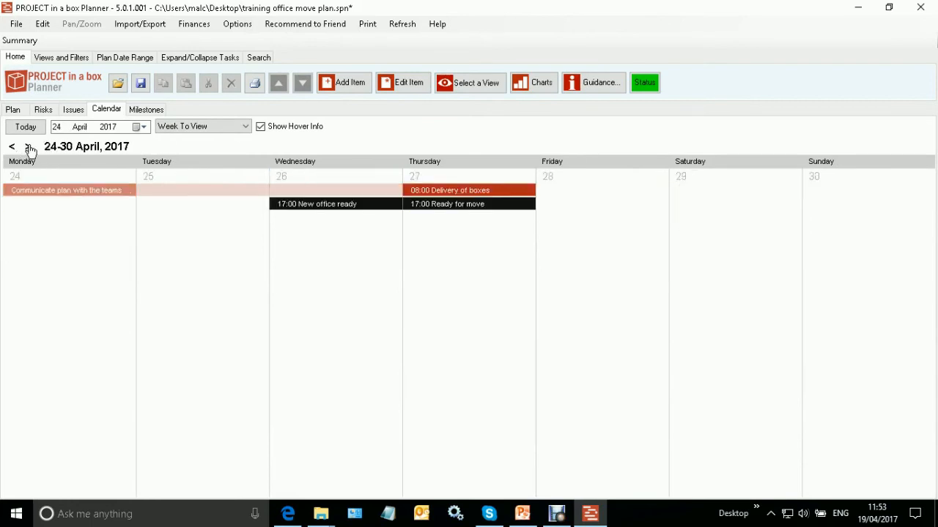
Move the weekly calendar back to the week of 27 February – 5 March 2017.
left_click(11, 149)
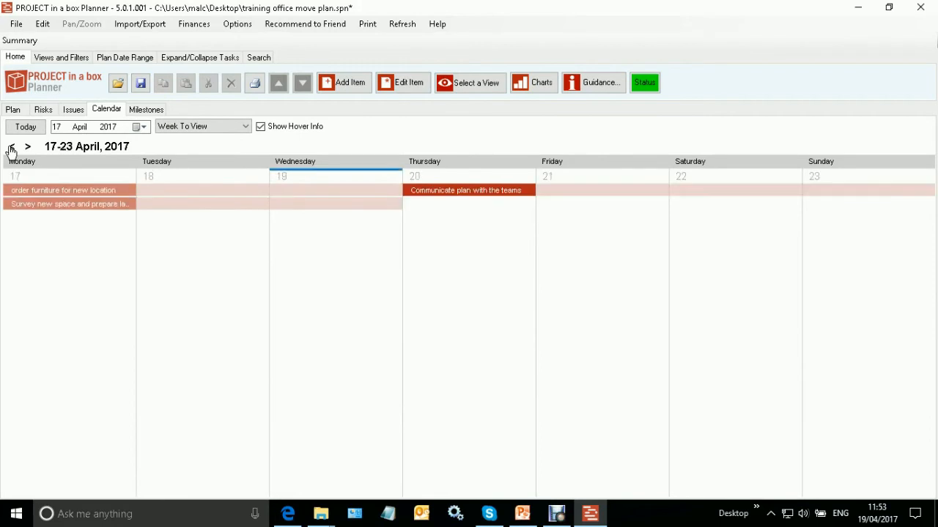
left_click(11, 148)
left_click(11, 149)
left_click(11, 149)
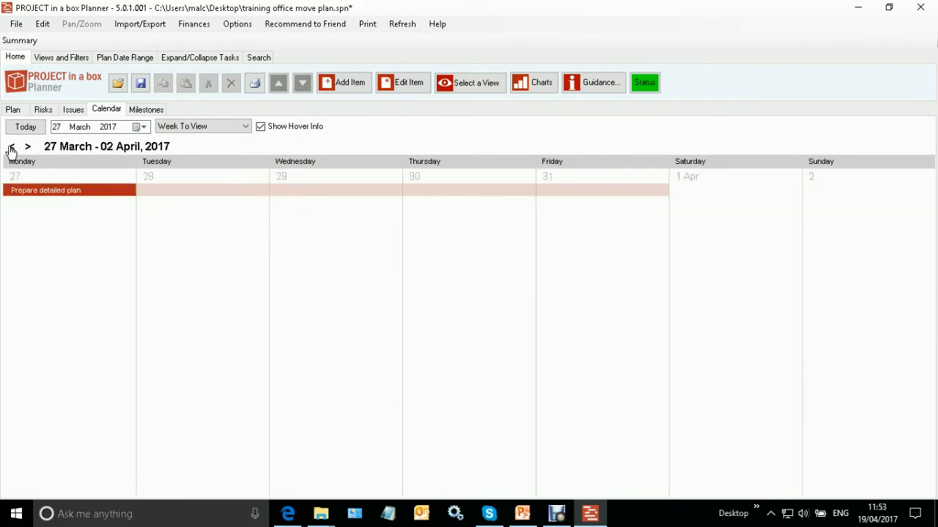
left_click(11, 148)
left_click(11, 148)
left_click(11, 148)
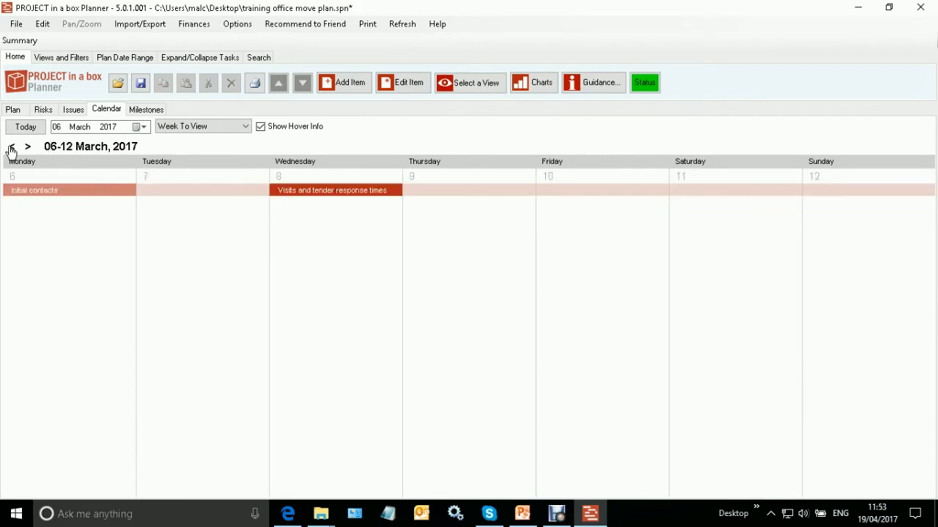
left_click(11, 149)
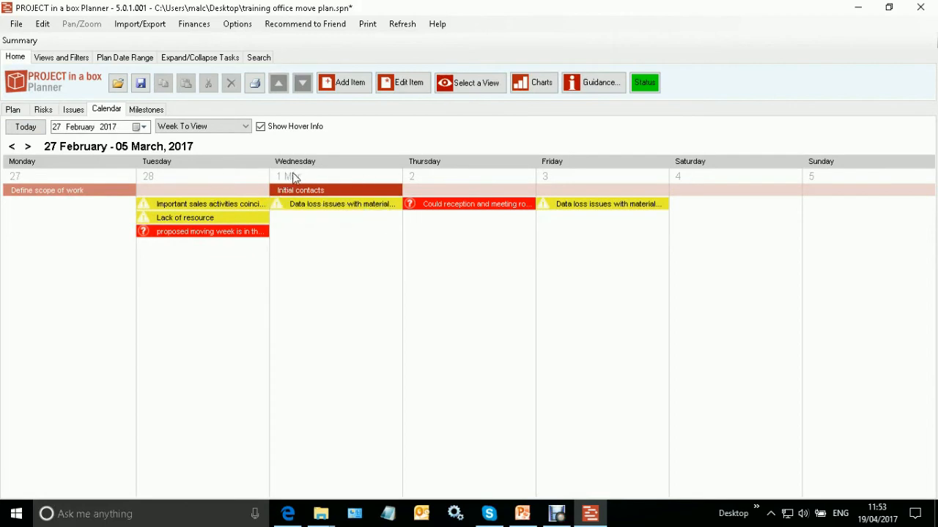
Review the details of the calendar's risk about important sales activities coinciding with planned move dates, moving its window aside before closing it.
mouse_move(202, 209)
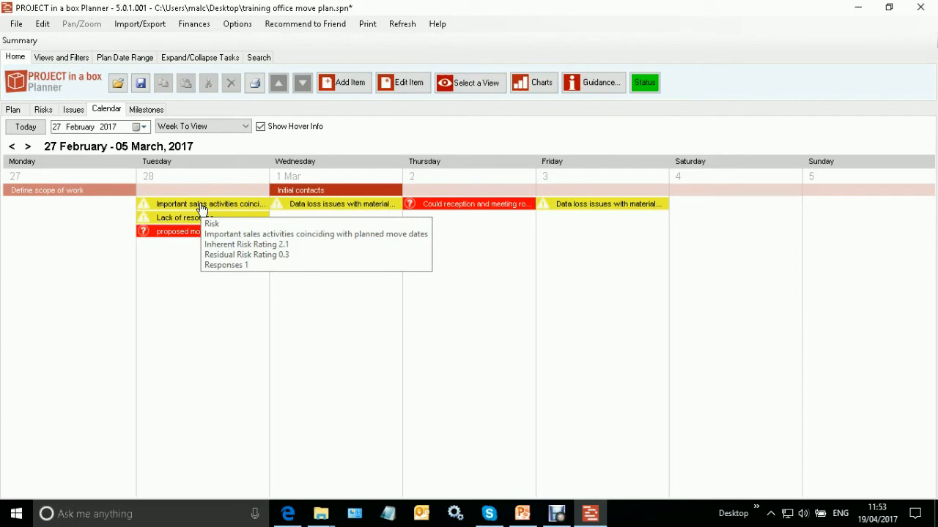
double_click(202, 206)
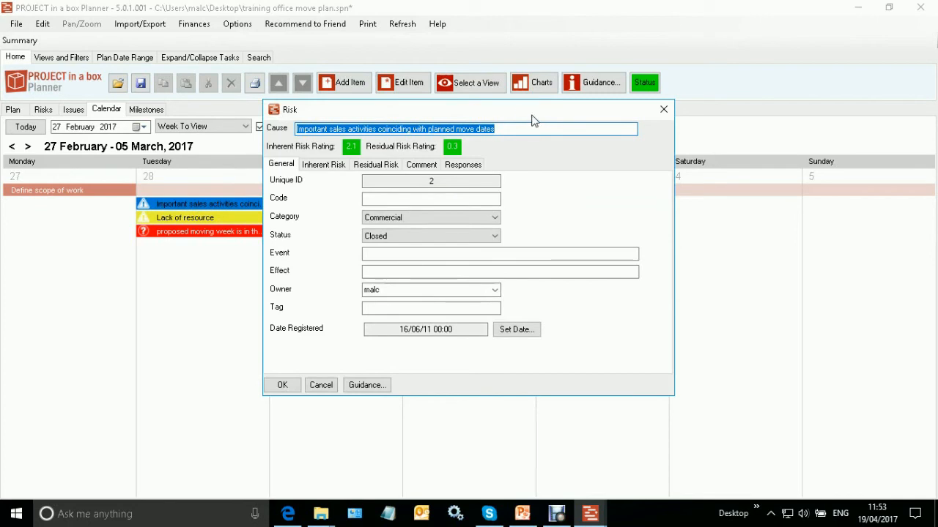
left_click_drag(517, 115, 650, 192)
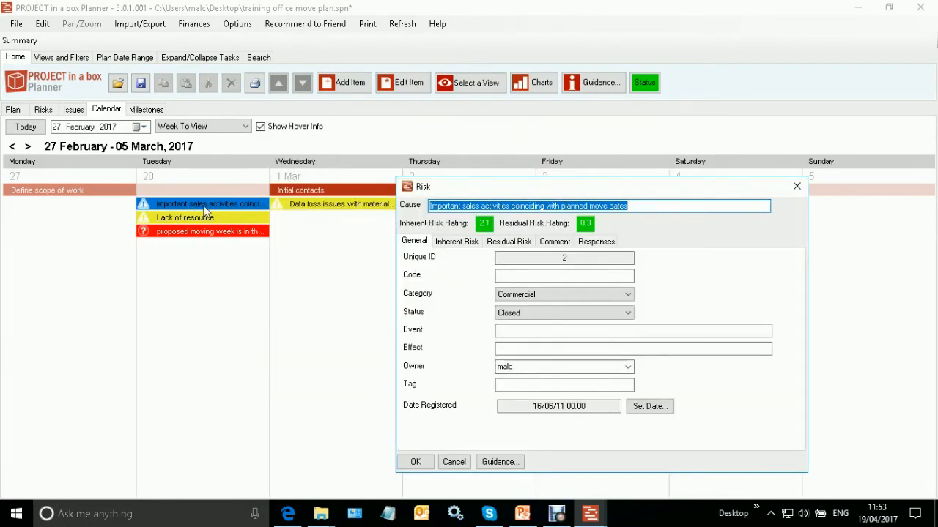
left_click(796, 186)
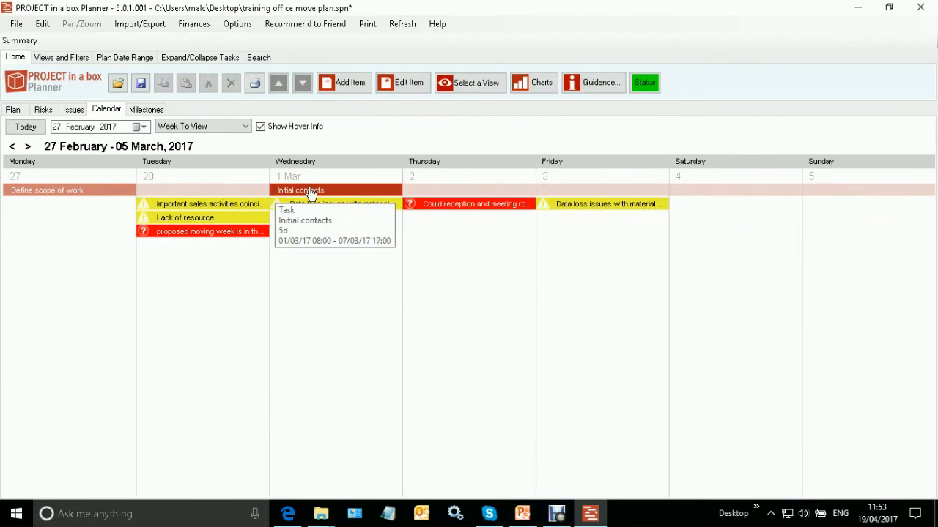
Review the details of the Initial contacts task from the calendar and accept its dialog.
left_click(311, 193)
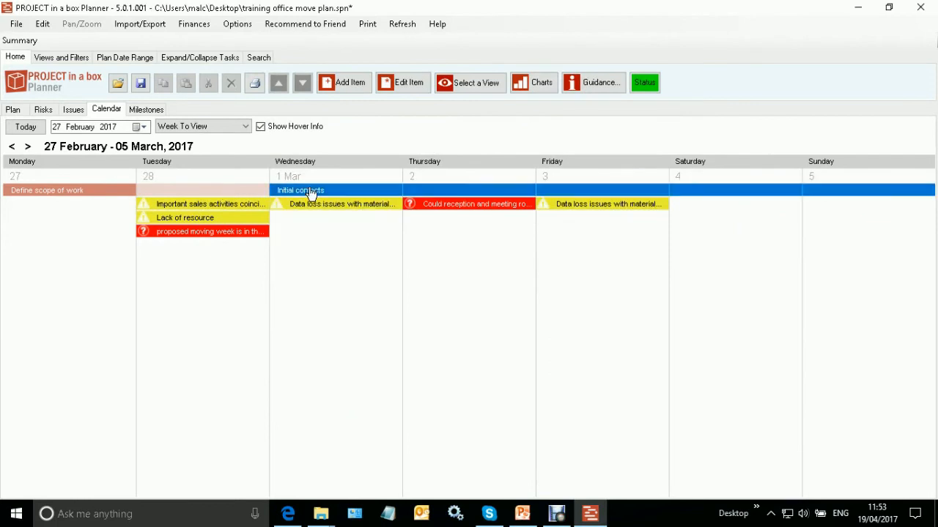
double_click(311, 192)
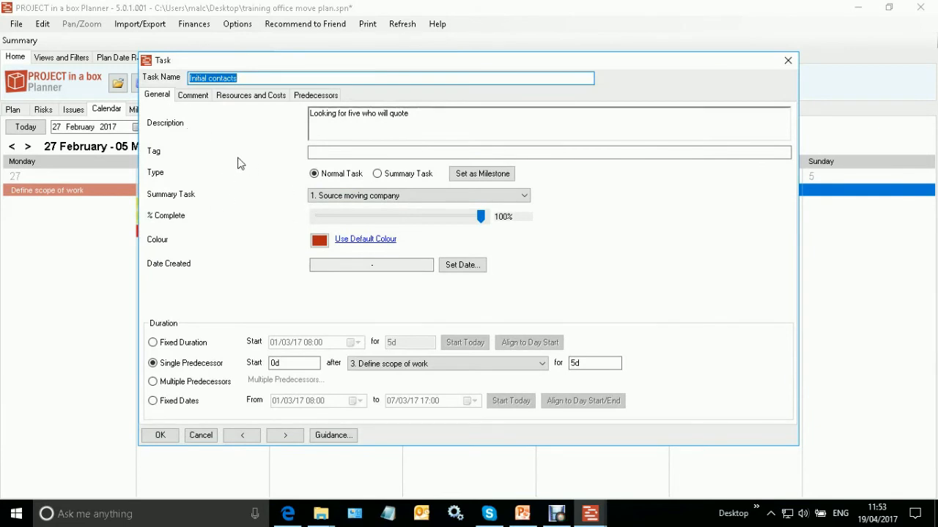
left_click(160, 436)
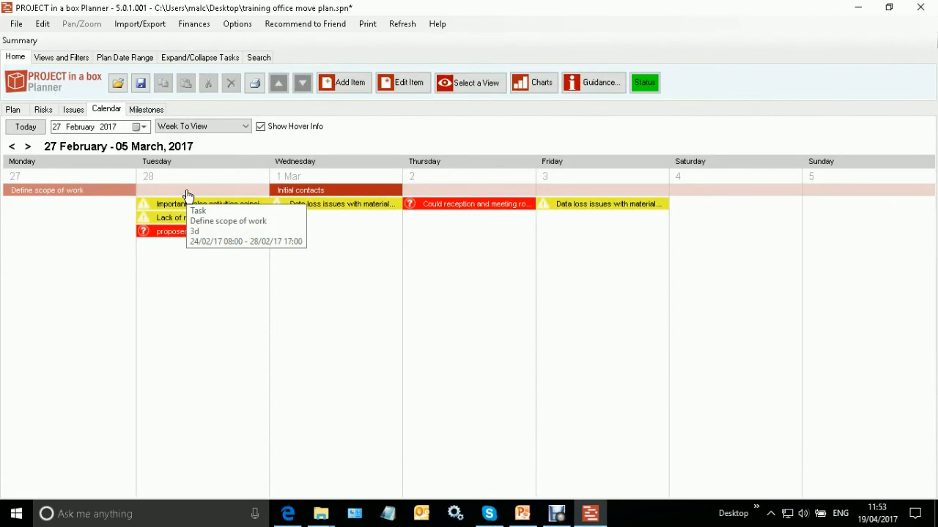
Check the Initial contacts task and its neighbours on the Gantt plan, and return to the weekly calendar.
left_click(13, 109)
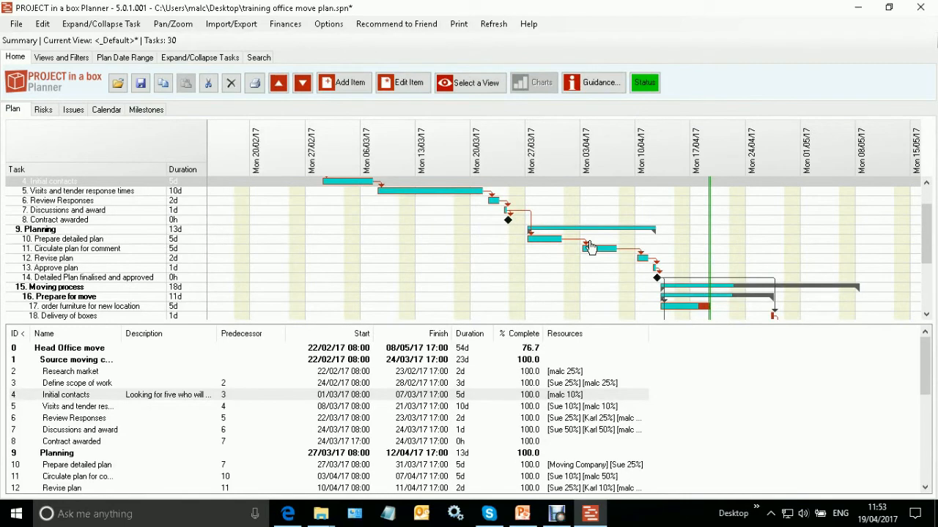
left_click(134, 112)
left_click(108, 114)
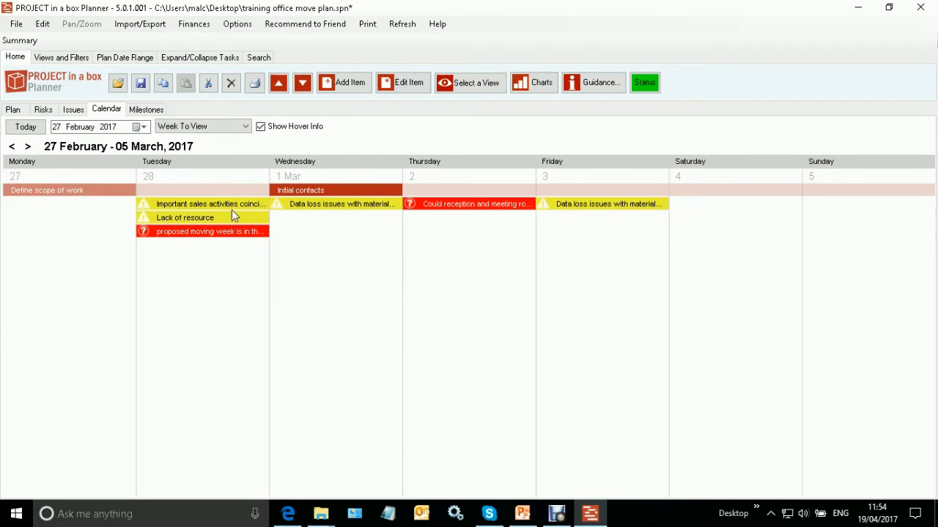
Save the training office move plan.
mouse_move(402, 206)
mouse_move(179, 189)
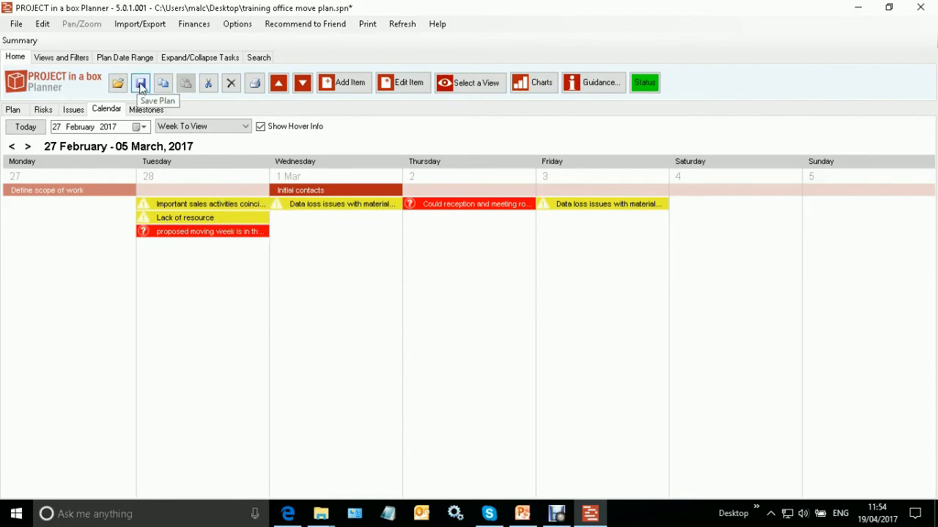
left_click(141, 87)
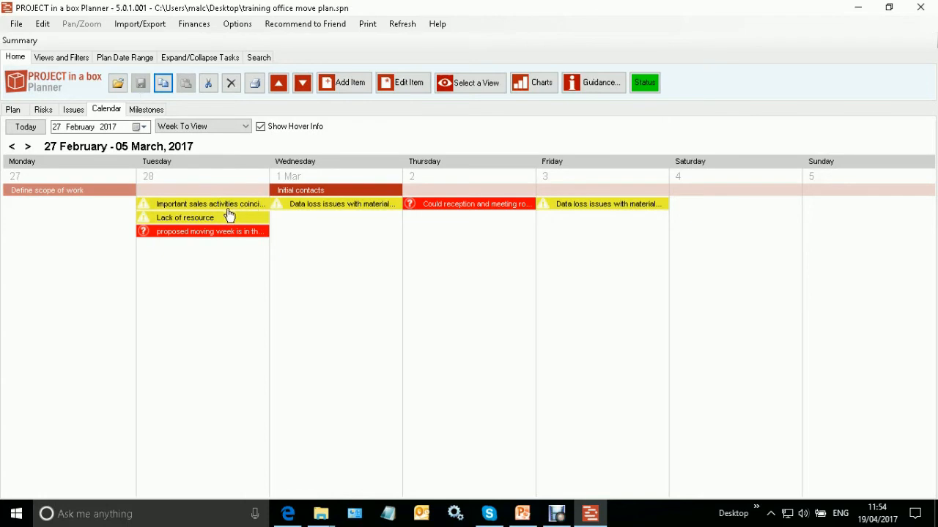
Inspect the Avoidance response recorded for the risk about important sales activities coinciding with planned move dates, and close the response.
mouse_move(211, 212)
double_click(212, 211)
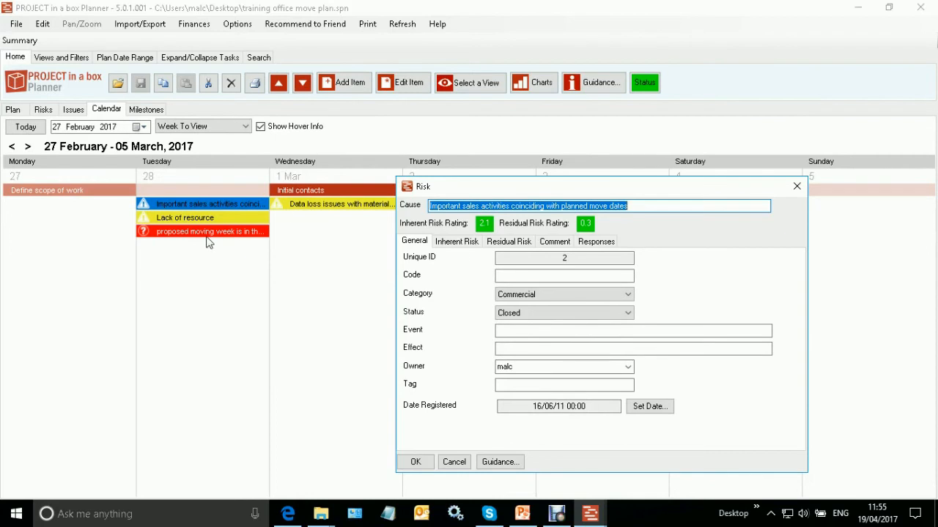
left_click(601, 242)
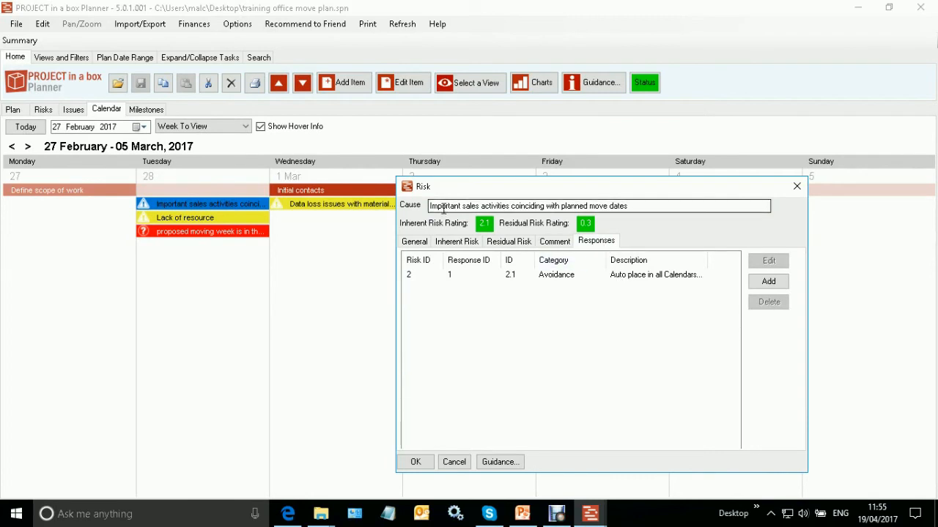
double_click(644, 278)
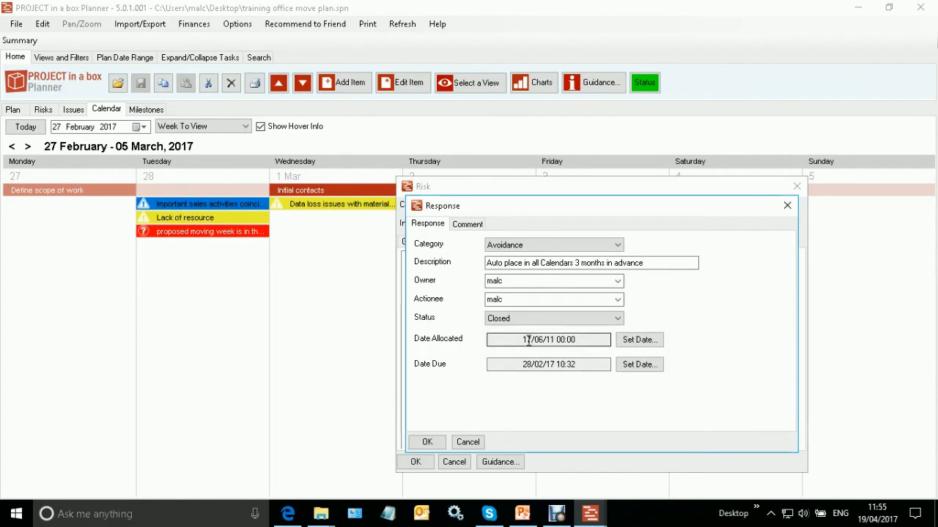
left_click(787, 205)
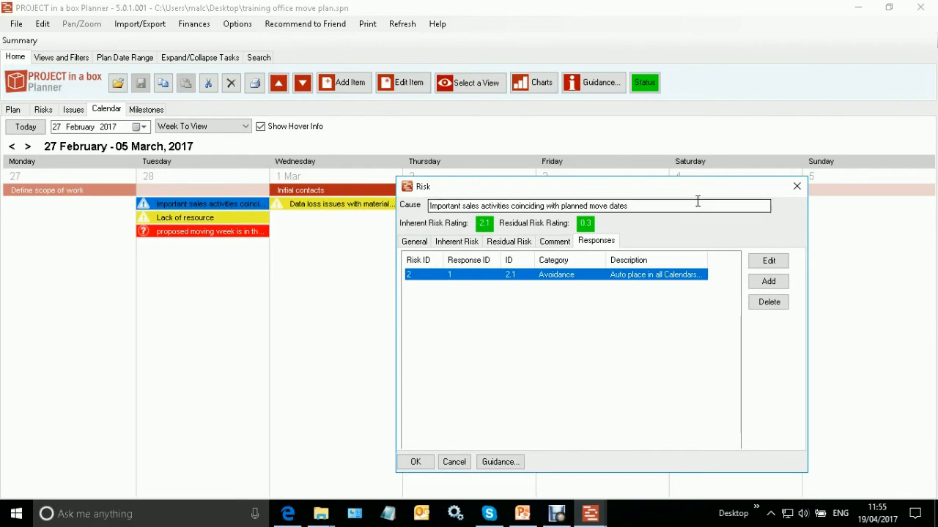
Close the sales activities risk, and view the weekly calendar's contents as an iCalendar file before closing it.
left_click(796, 187)
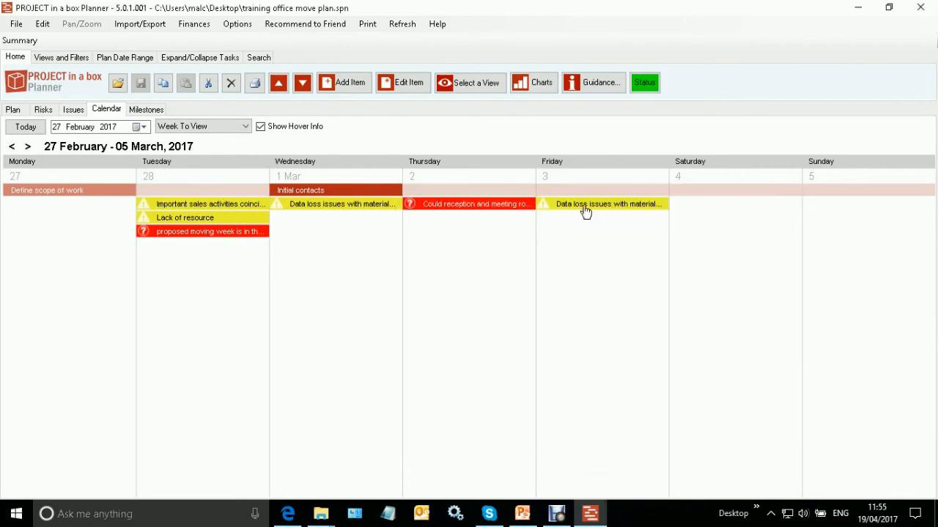
mouse_move(290, 213)
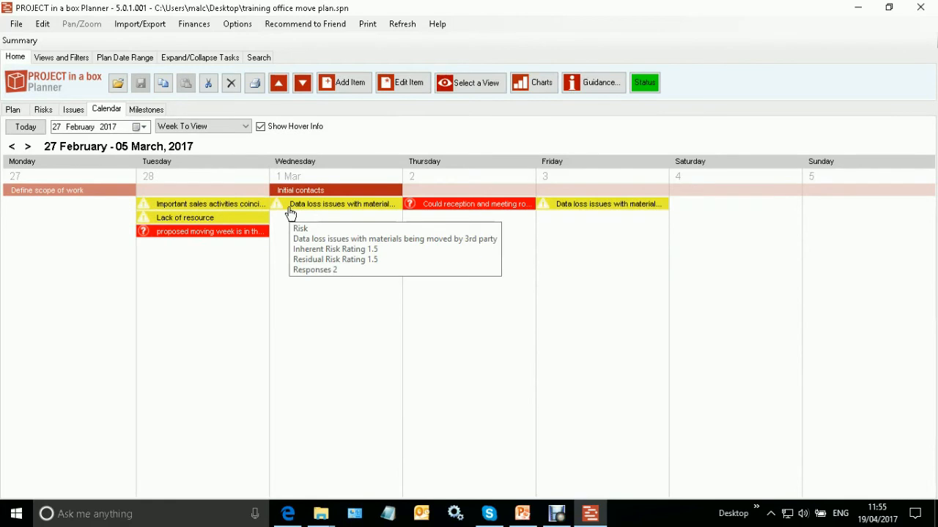
right_click(367, 156)
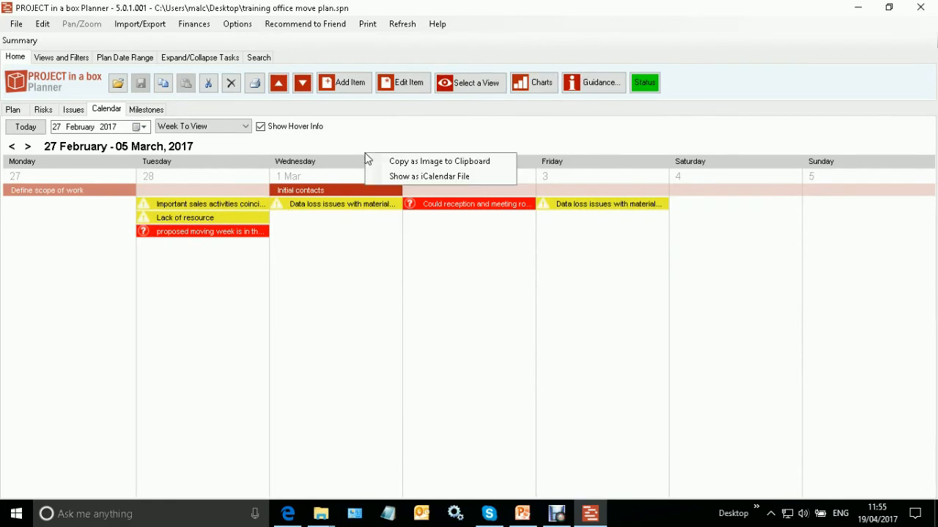
left_click(407, 179)
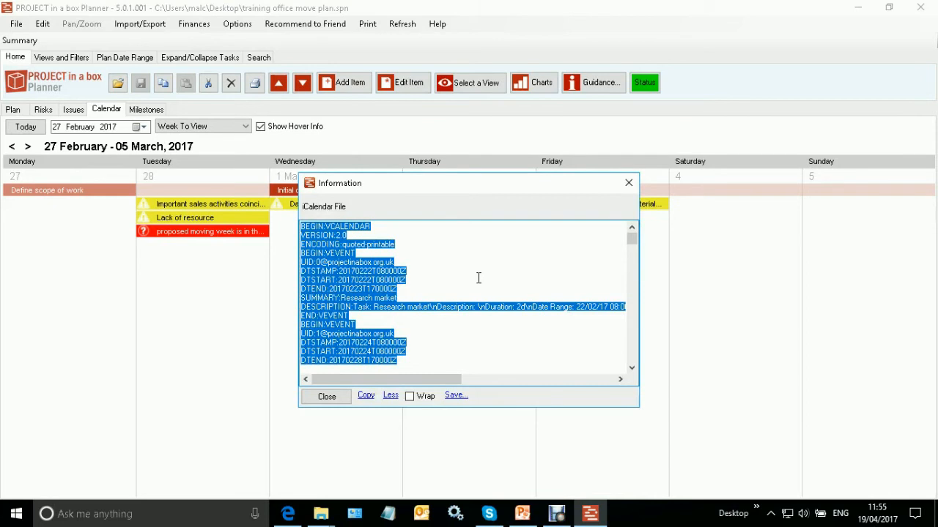
left_click(629, 183)
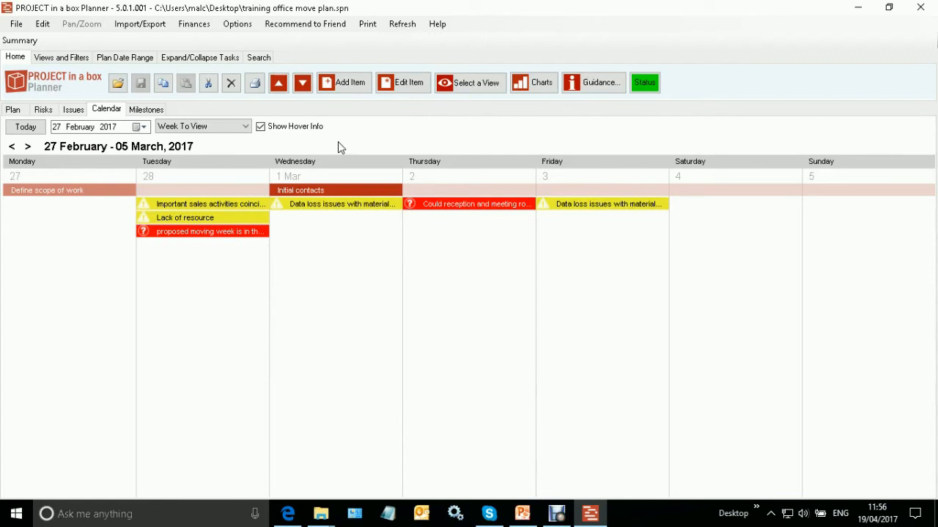
Review the key milestones timeline, and inspect the task details of the Contract awarded milestone without changing them.
left_click(147, 111)
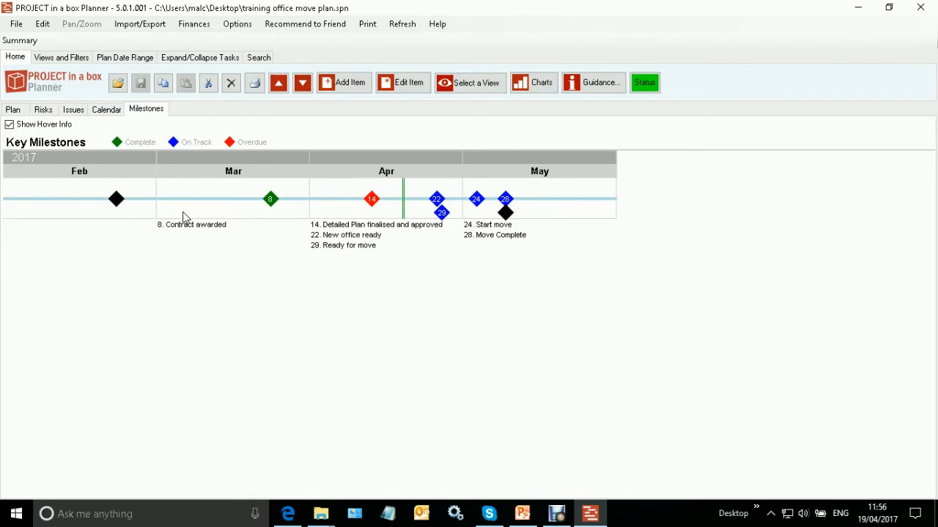
mouse_move(277, 207)
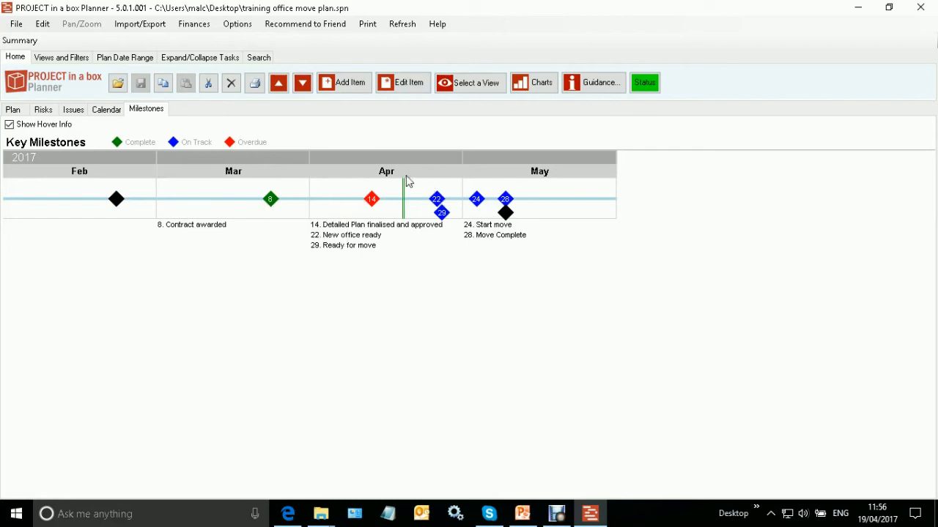
left_click(271, 200)
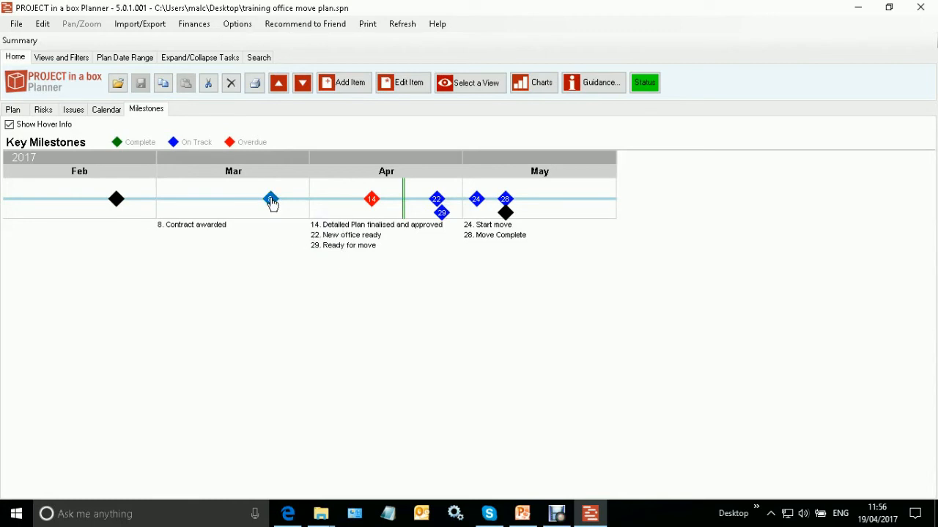
double_click(271, 200)
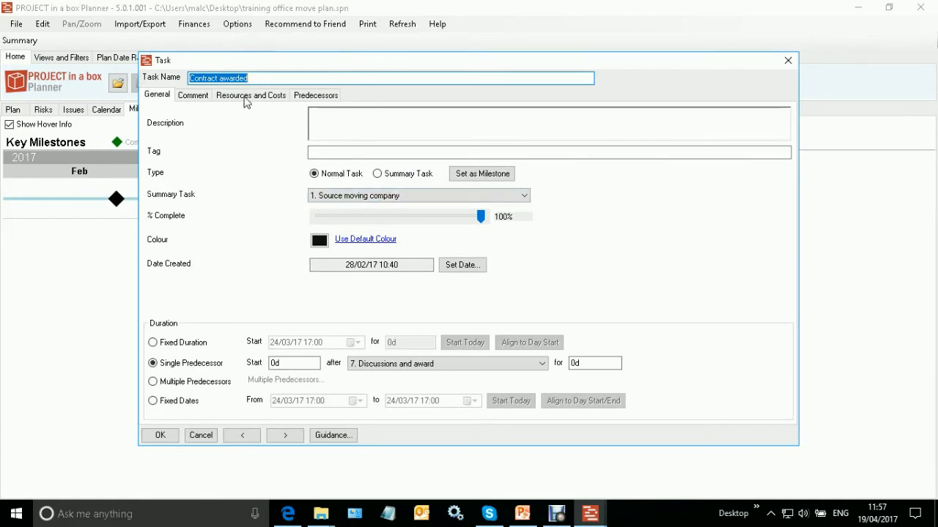
left_click(788, 62)
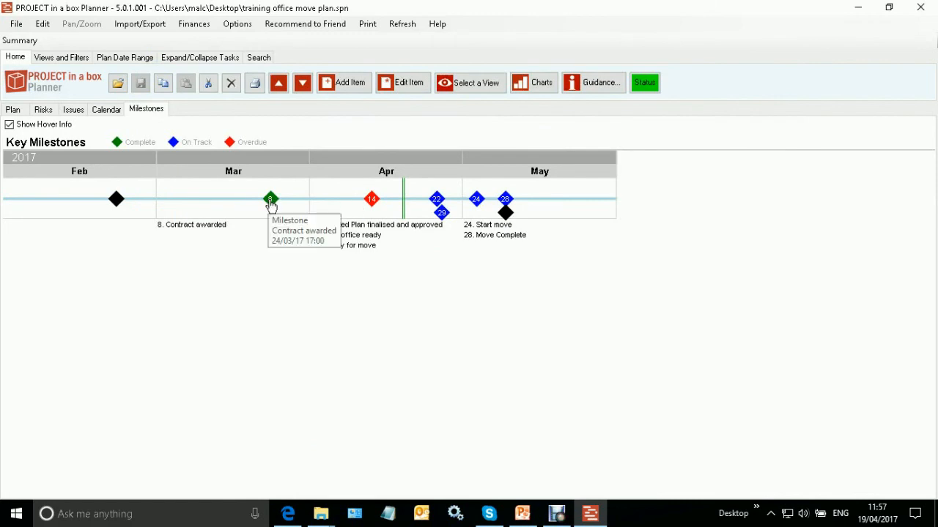
Set the Detailed Plan finalised and approved milestone to 100% complete from the milestones timeline.
mouse_move(372, 205)
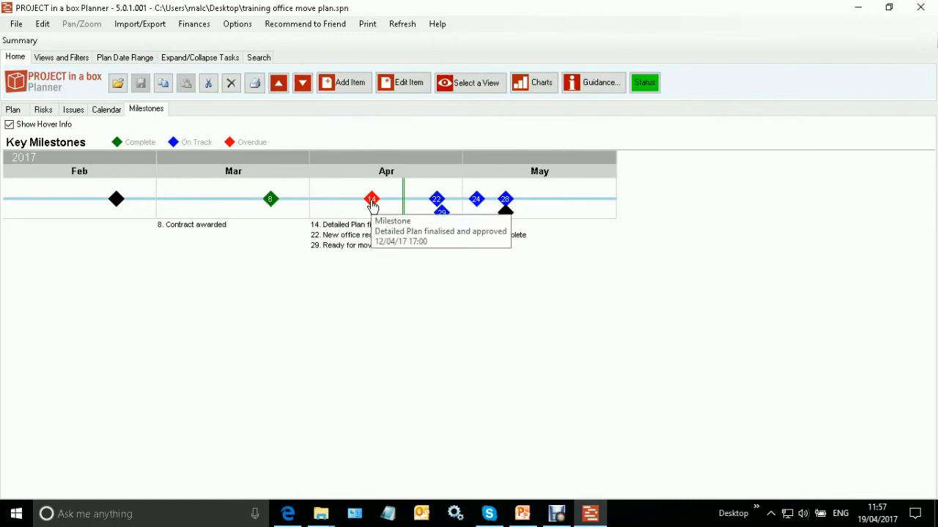
left_click(372, 204)
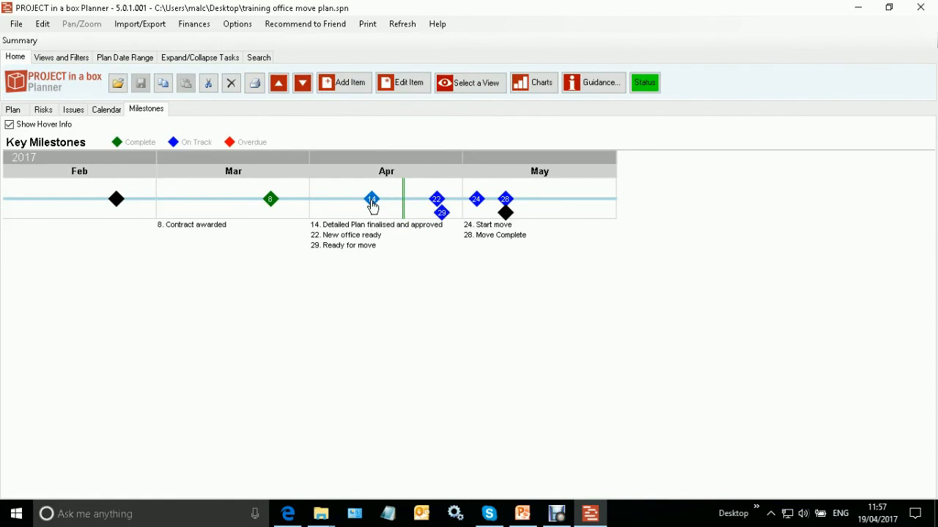
double_click(371, 202)
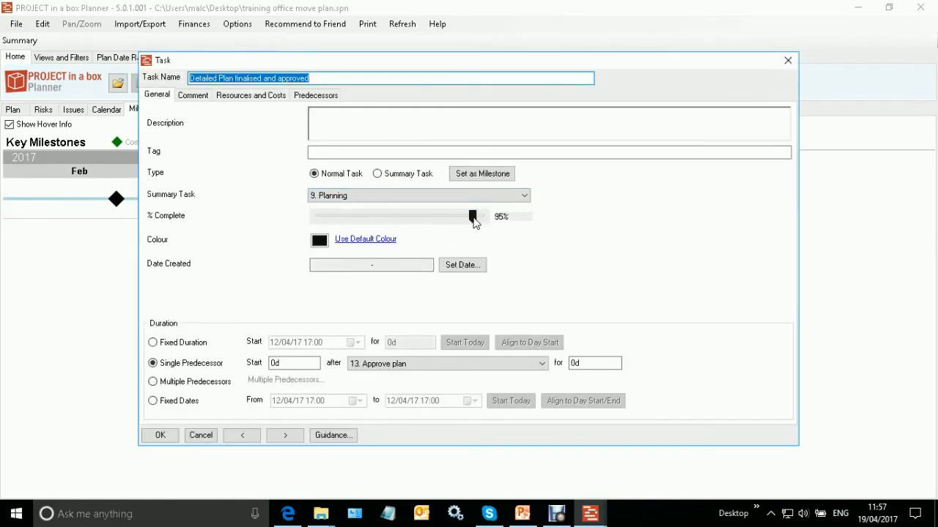
left_click(474, 219)
left_click_drag(474, 220, 484, 221)
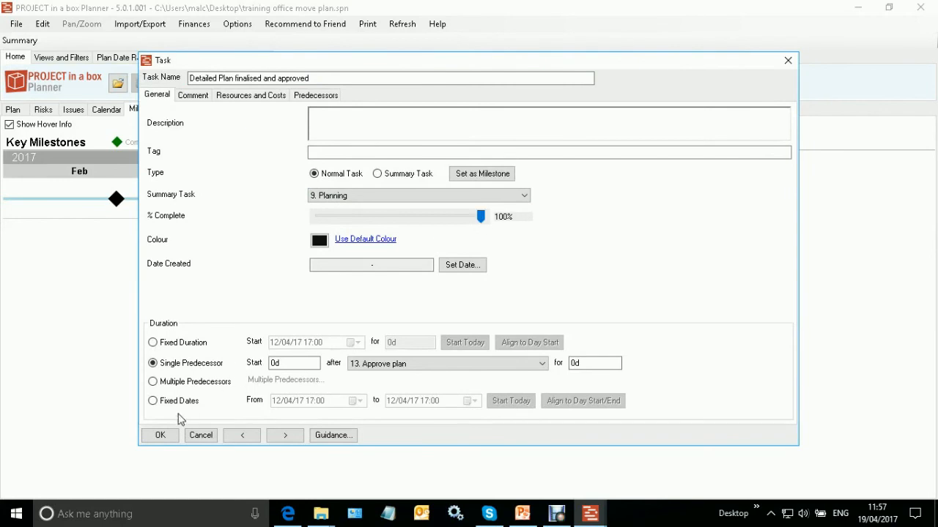
left_click(160, 435)
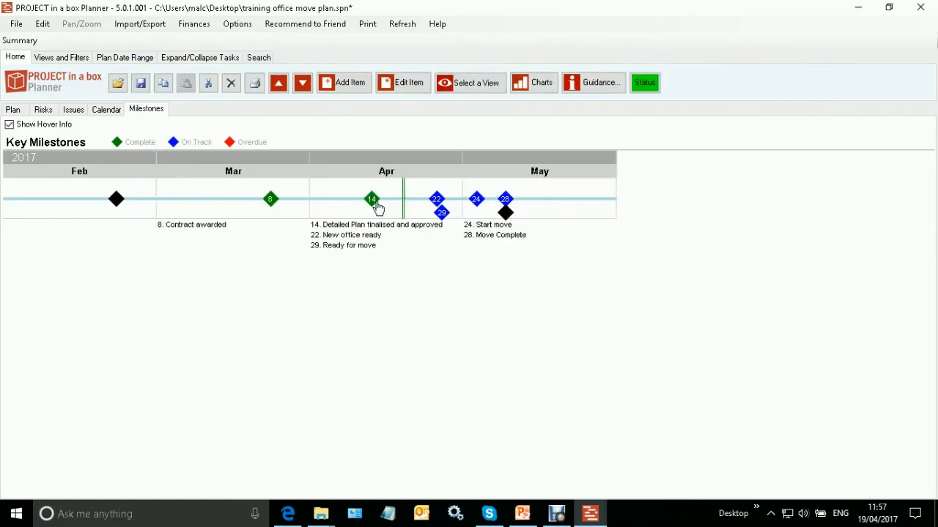
mouse_move(378, 208)
mouse_move(372, 201)
Review the plan view's milestone chart settings, and copy the key milestones chart to the clipboard as an image.
left_click(59, 57)
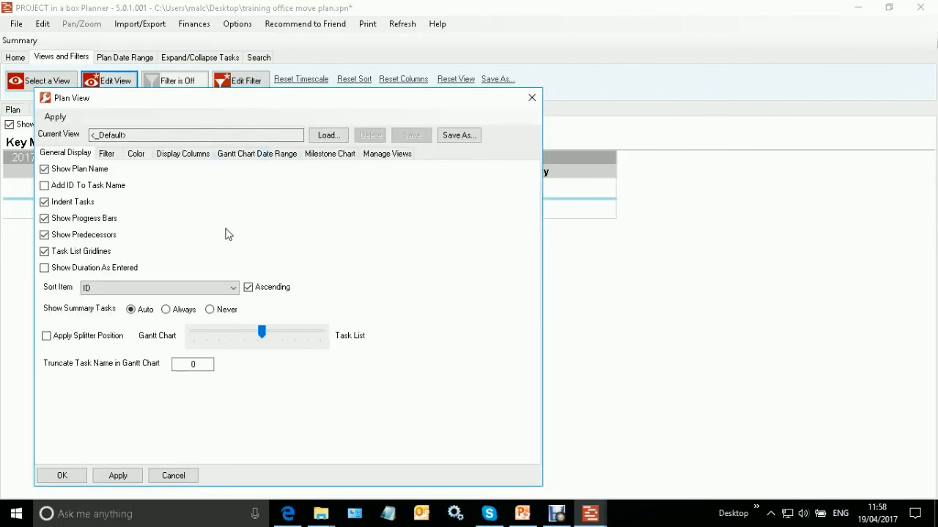
left_click(339, 159)
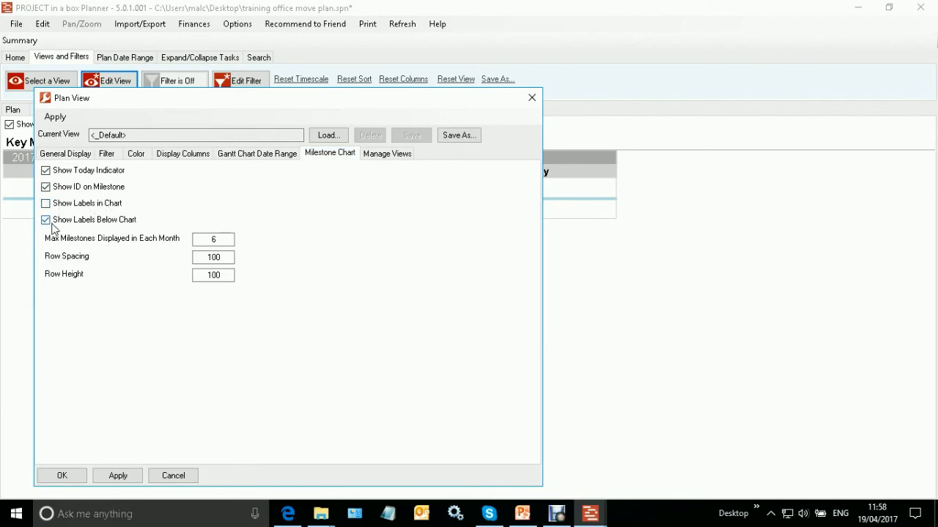
left_click_drag(295, 104, 633, 74)
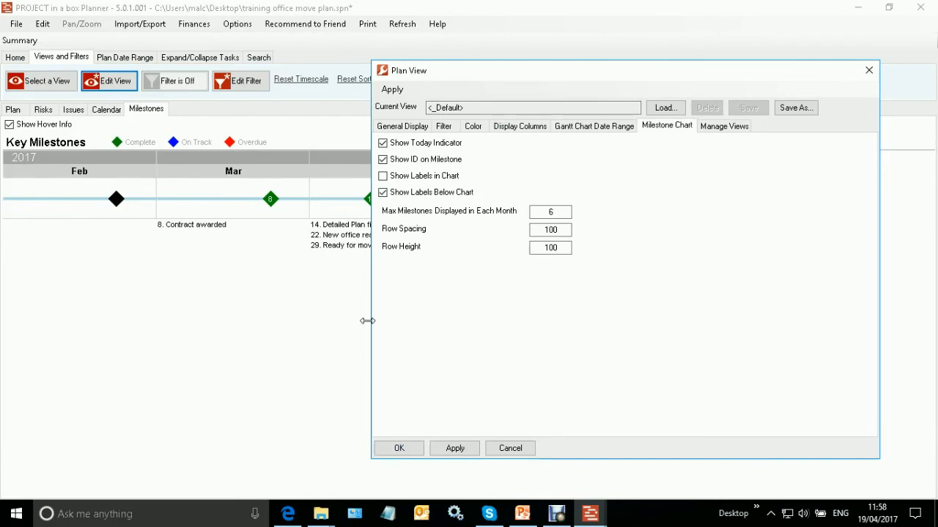
left_click(400, 449)
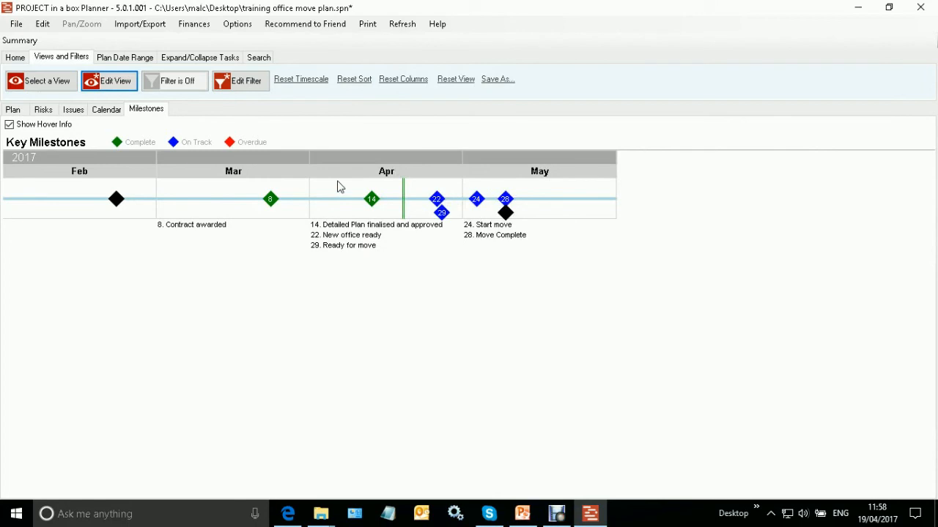
right_click(310, 141)
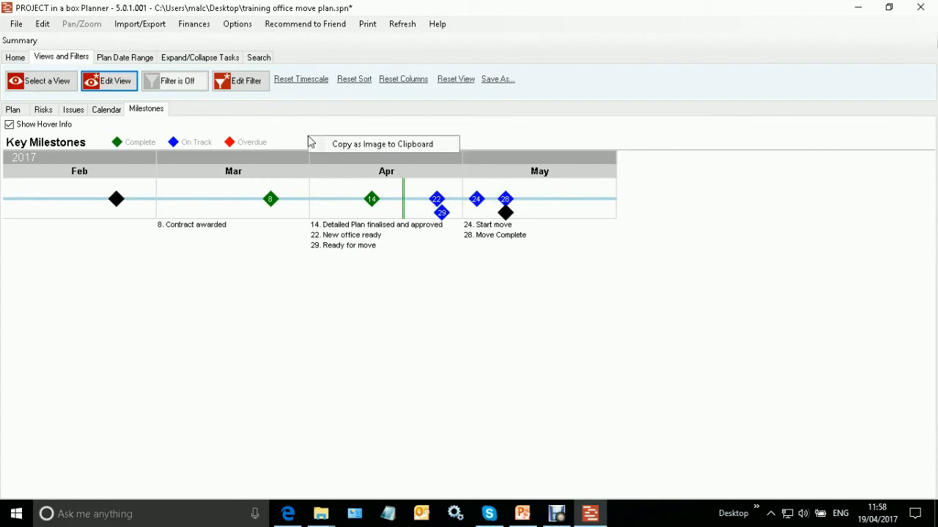
left_click(355, 147)
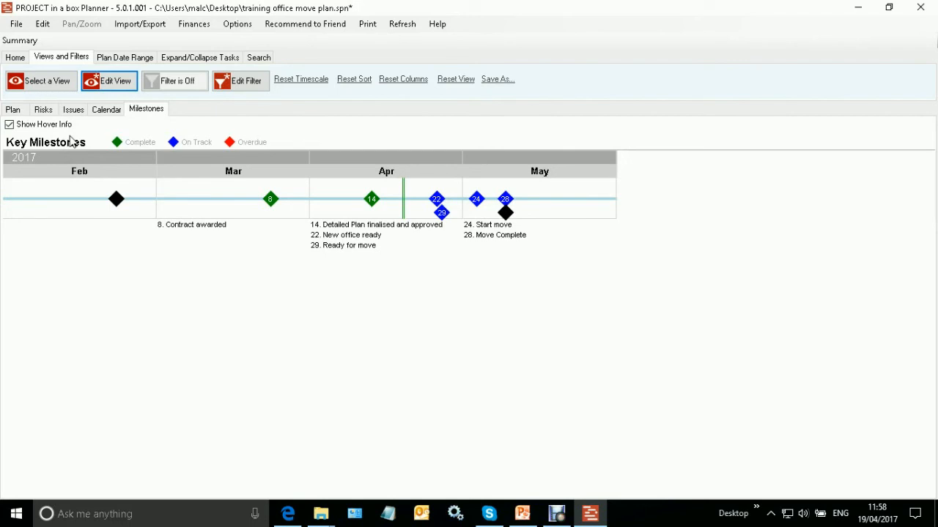
Add Calendar, Milestones, Task List, Issue List and Issue Summary to the contents in the print options.
left_click(367, 27)
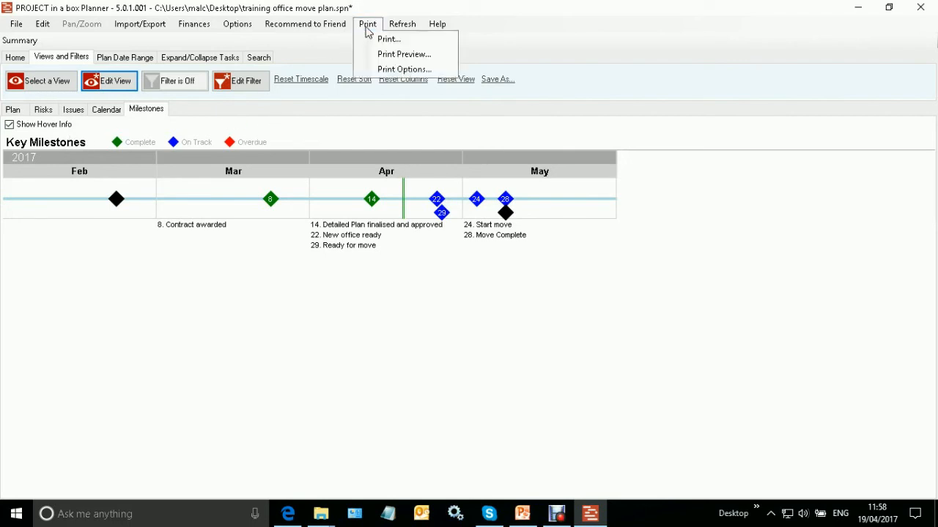
left_click(402, 71)
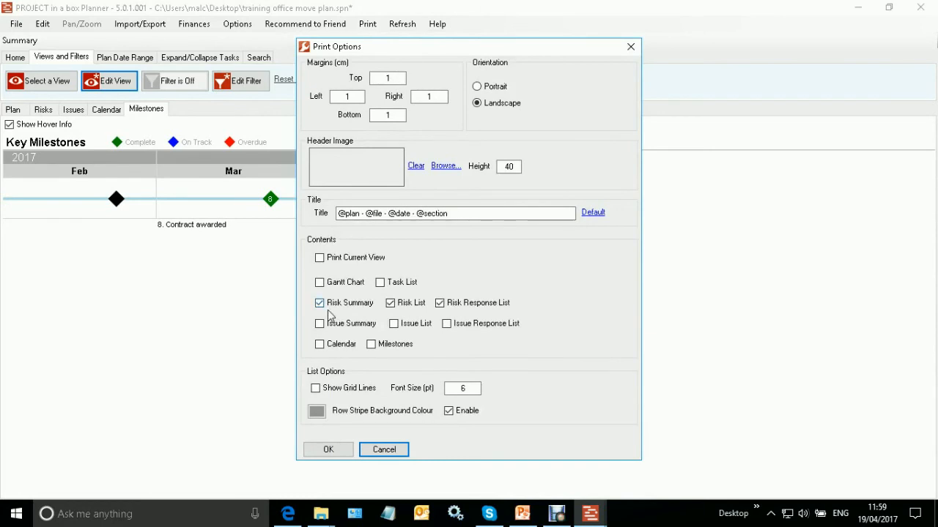
left_click(319, 344)
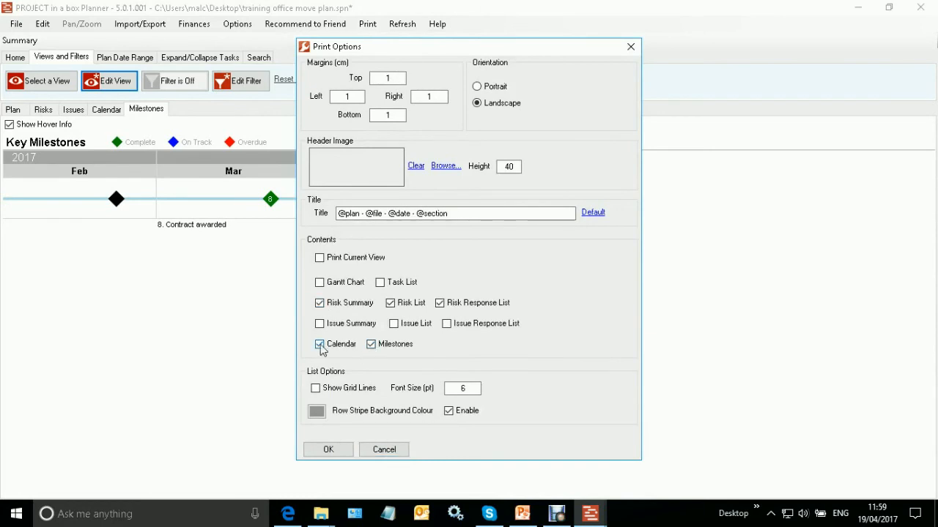
left_click(372, 345)
left_click(381, 283)
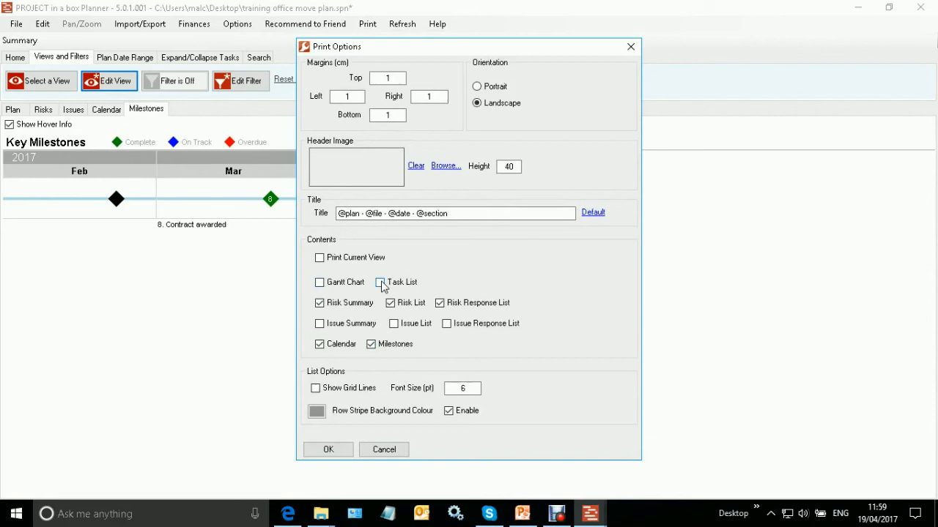
left_click(395, 328)
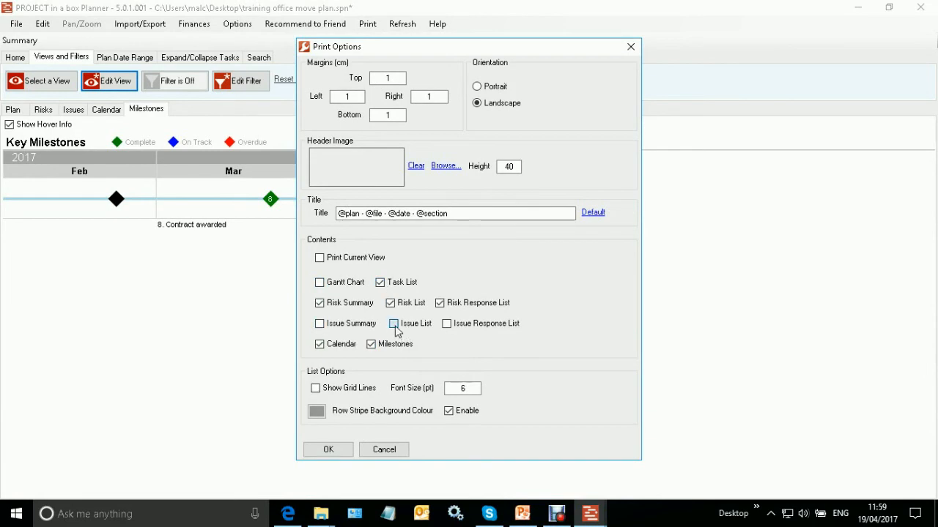
left_click(331, 328)
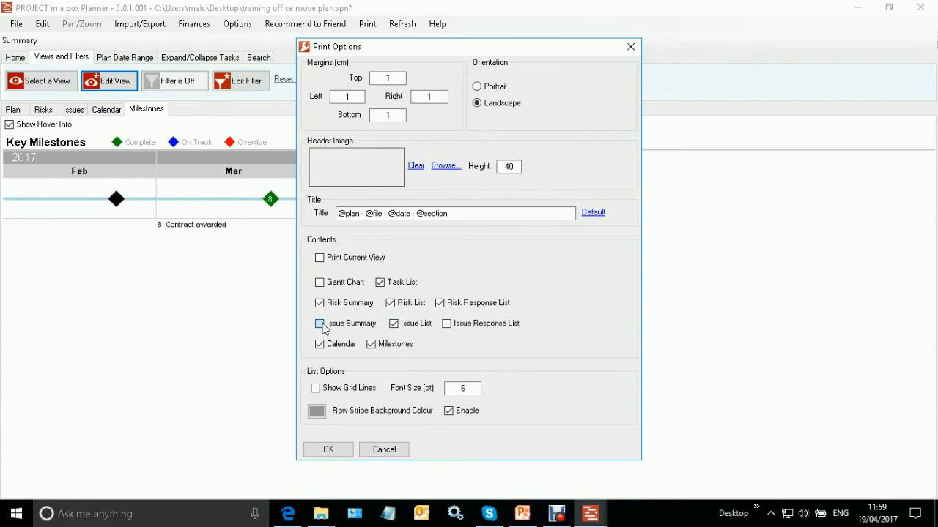
left_click(329, 450)
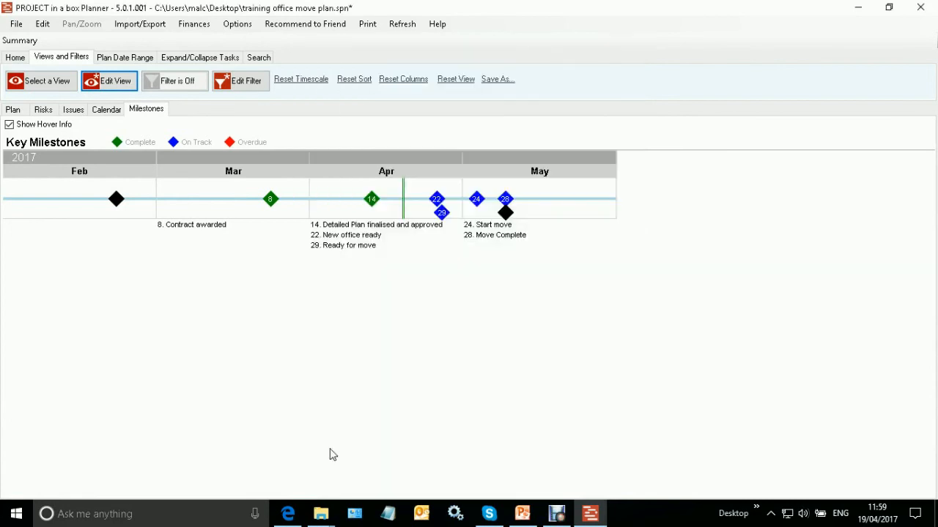
Check the available printers in the print dialog and close it without printing.
left_click(366, 25)
left_click(389, 39)
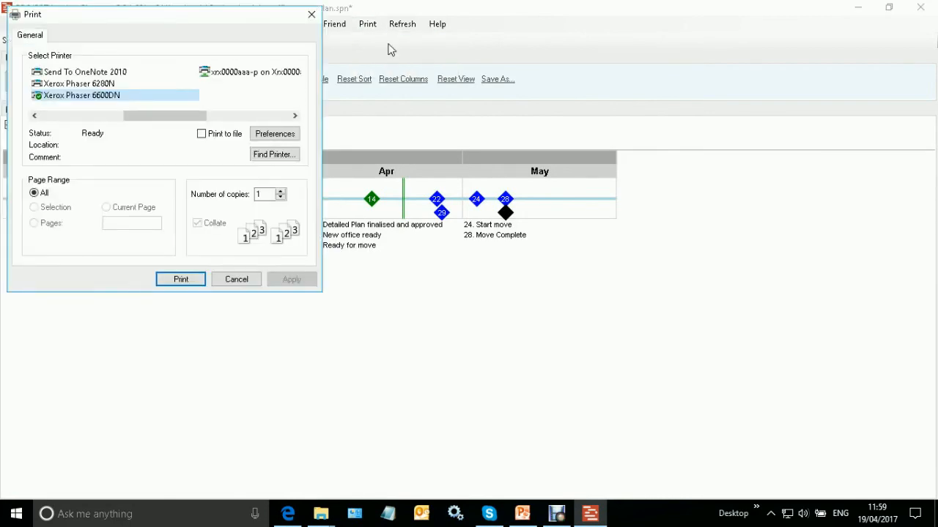
left_click(310, 15)
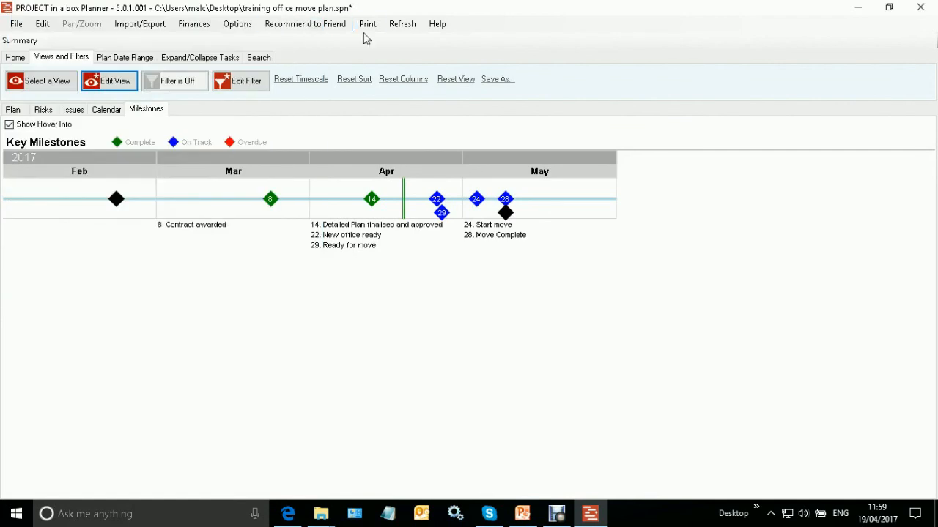
Preview the plan printout and page through its tasks, risks, issues and risk responses to the weekly calendar on page 5.
left_click(367, 23)
left_click(407, 55)
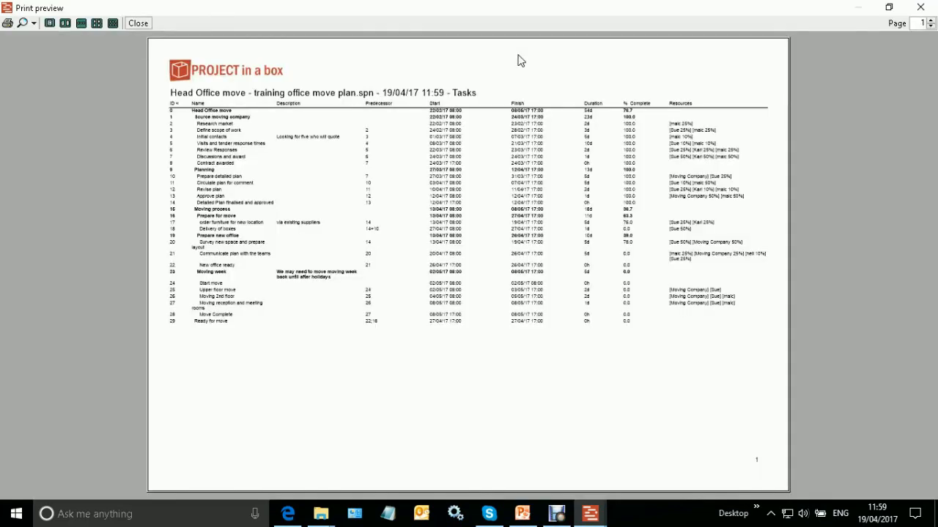
left_click(931, 21)
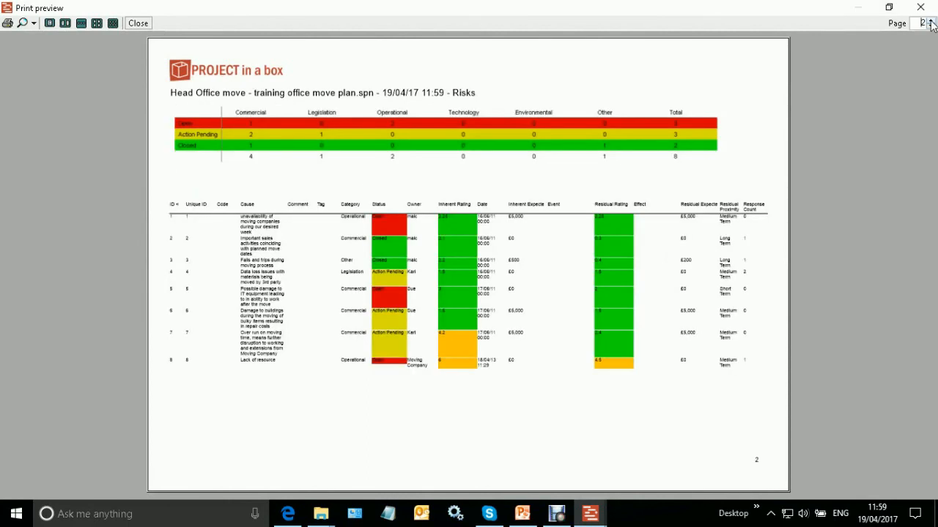
left_click(931, 21)
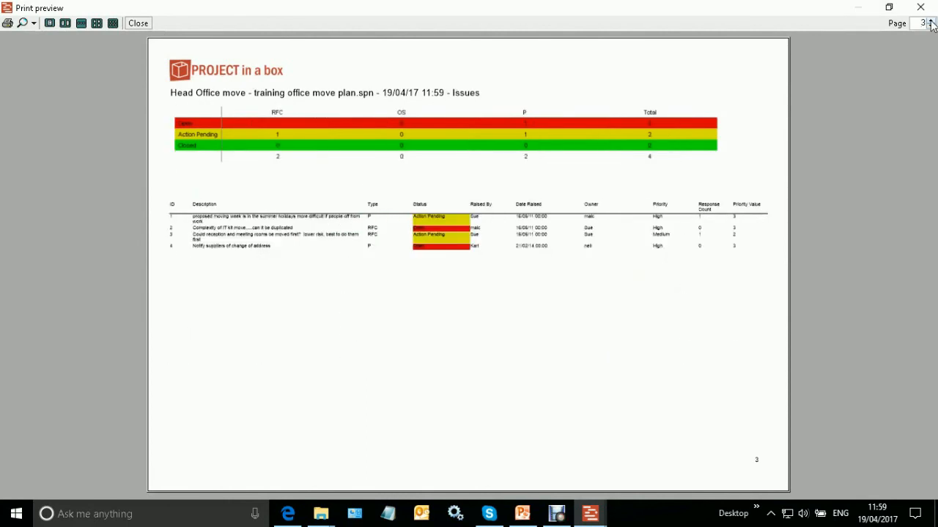
left_click(930, 21)
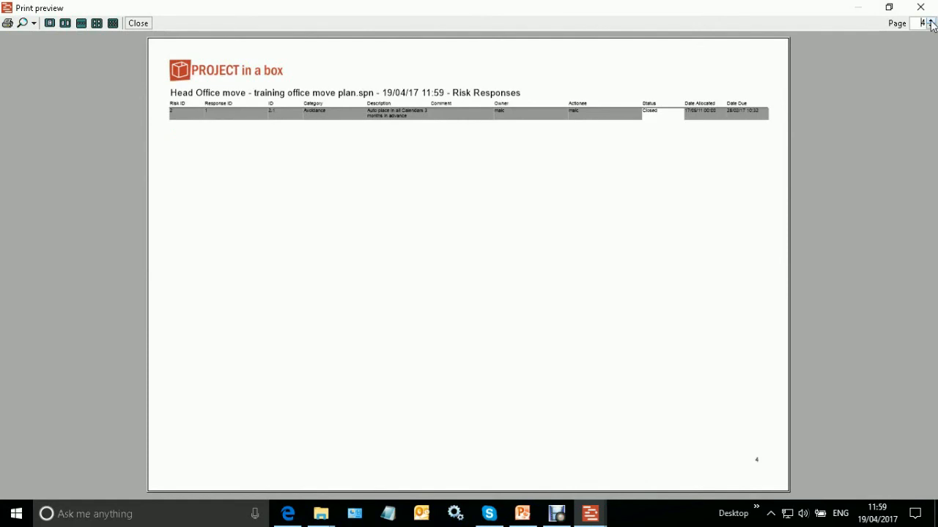
left_click(931, 21)
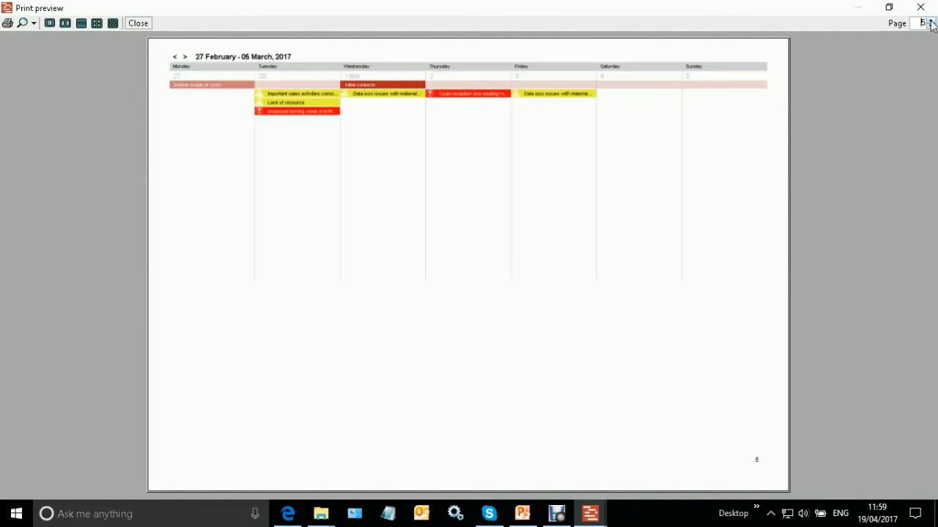
View the key milestones on page 6 of the print preview and close the preview.
left_click(930, 21)
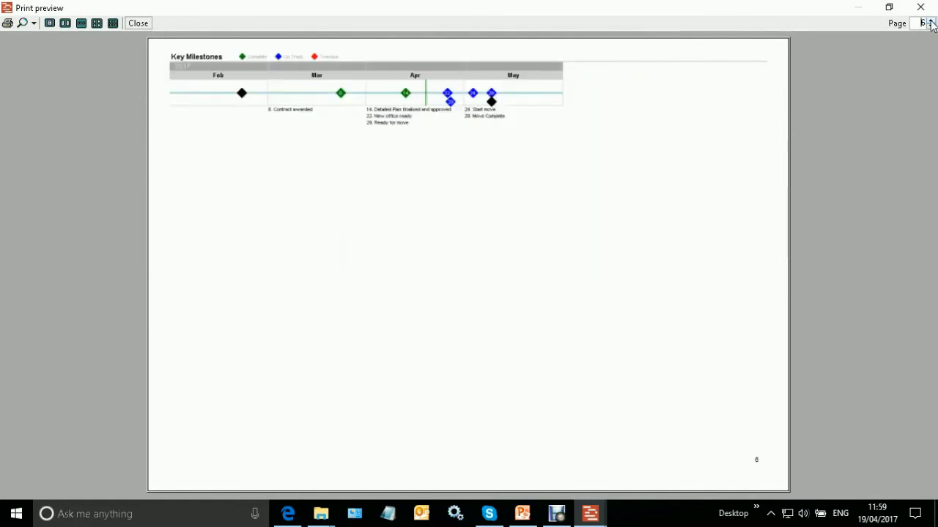
left_click(920, 7)
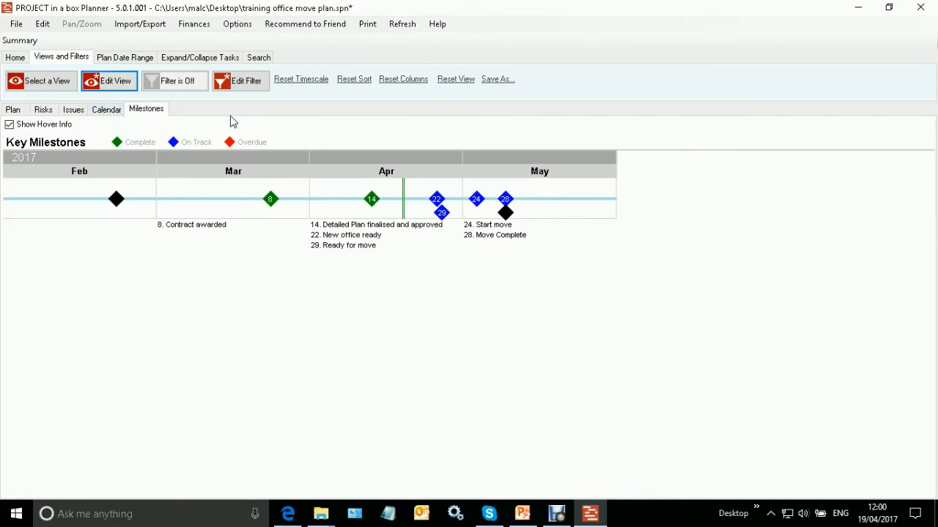
Show the risk register and review the Risk Statuses lookup's names, colours and closed settings.
left_click(46, 111)
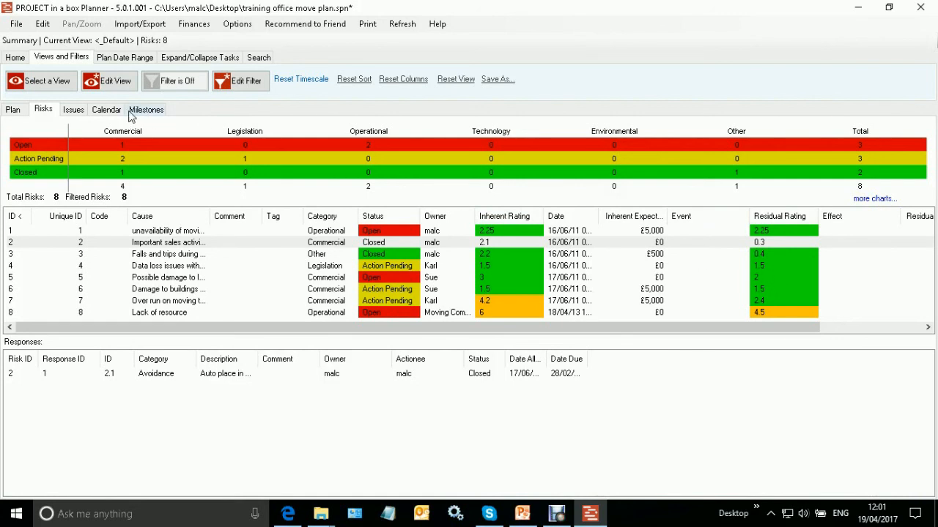
left_click(16, 24)
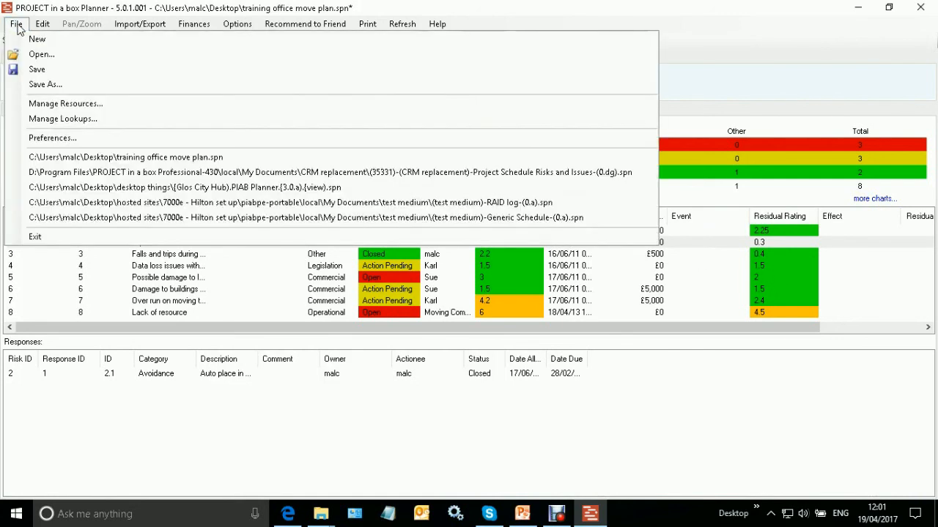
left_click(62, 120)
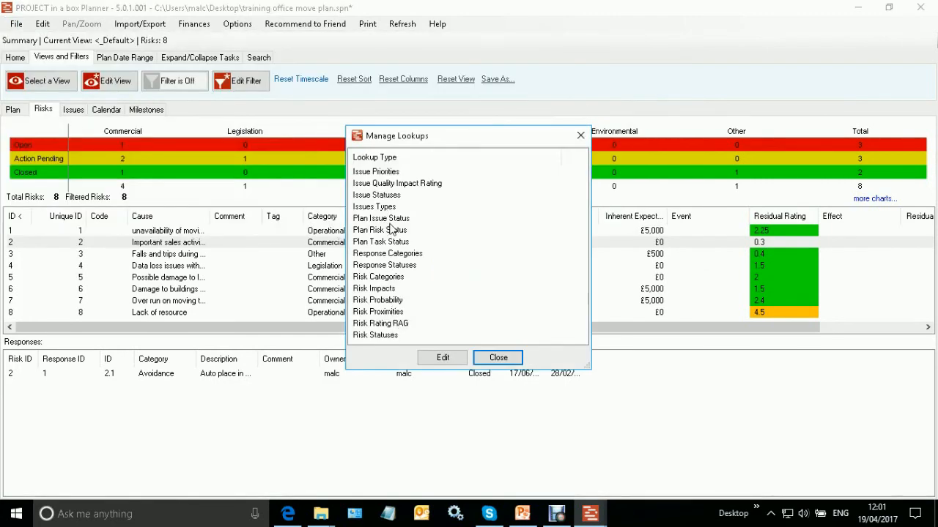
left_click(382, 335)
left_click(443, 358)
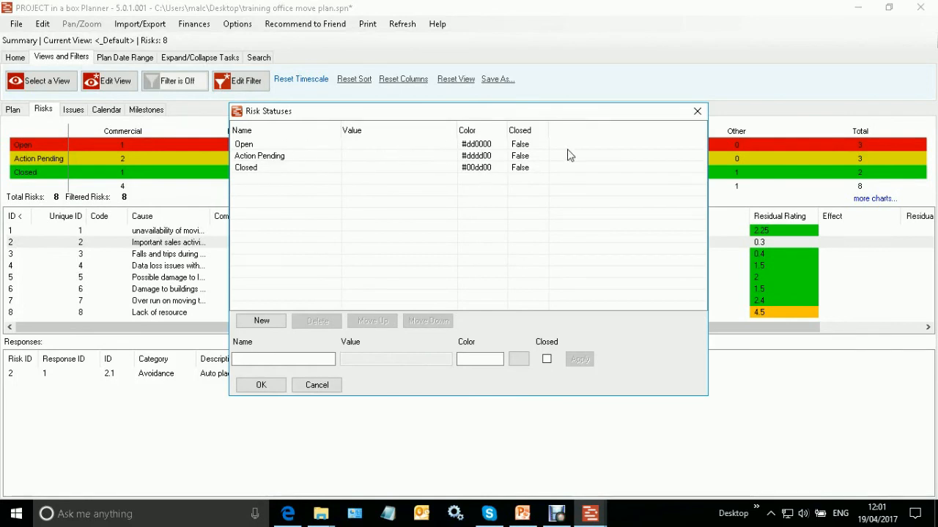
left_click(697, 111)
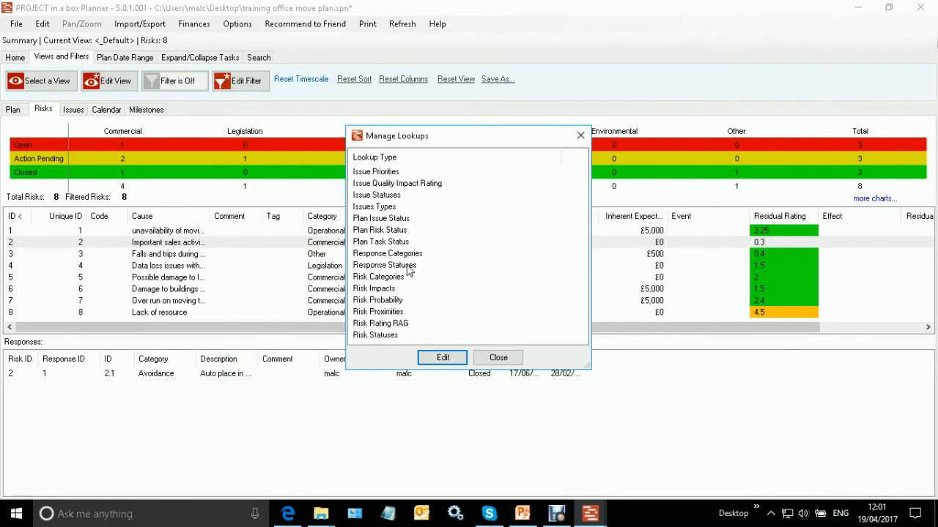
Review the Green, Amber and Red thresholds and the Green colour choice in the Risk Rating RAG lookup, leaving the lookups unchanged.
left_click(388, 324)
left_click(443, 359)
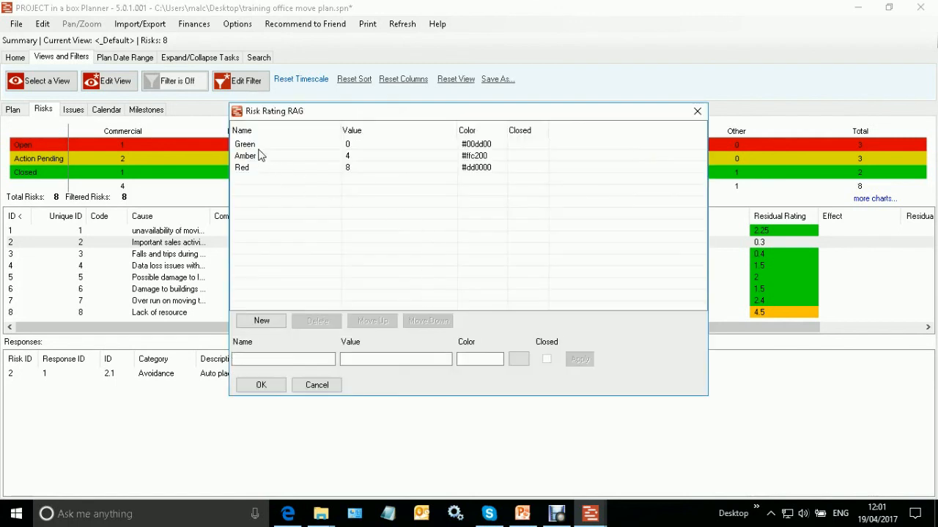
left_click(352, 146)
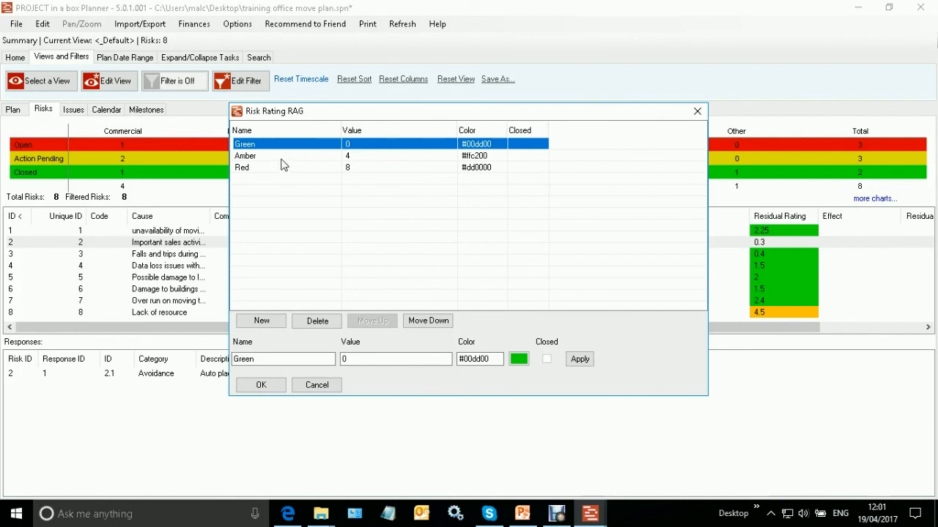
left_click(258, 171)
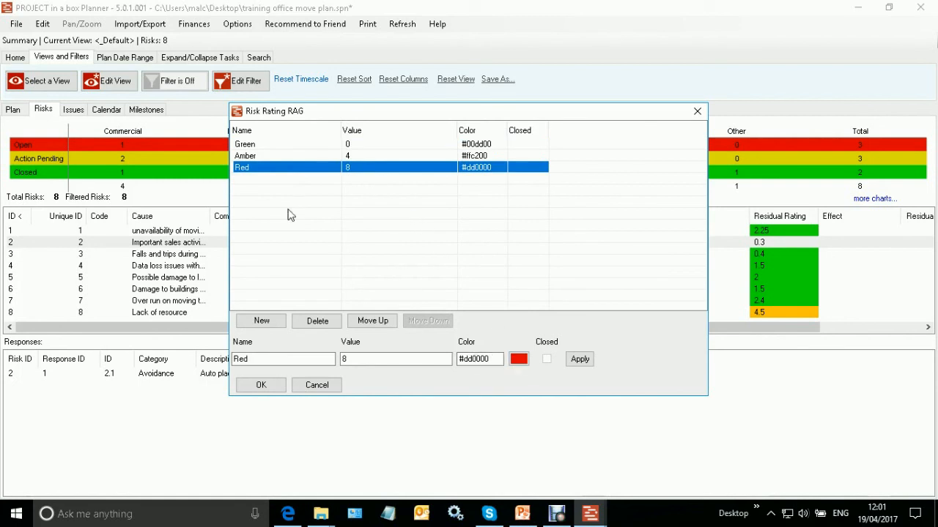
left_click(264, 156)
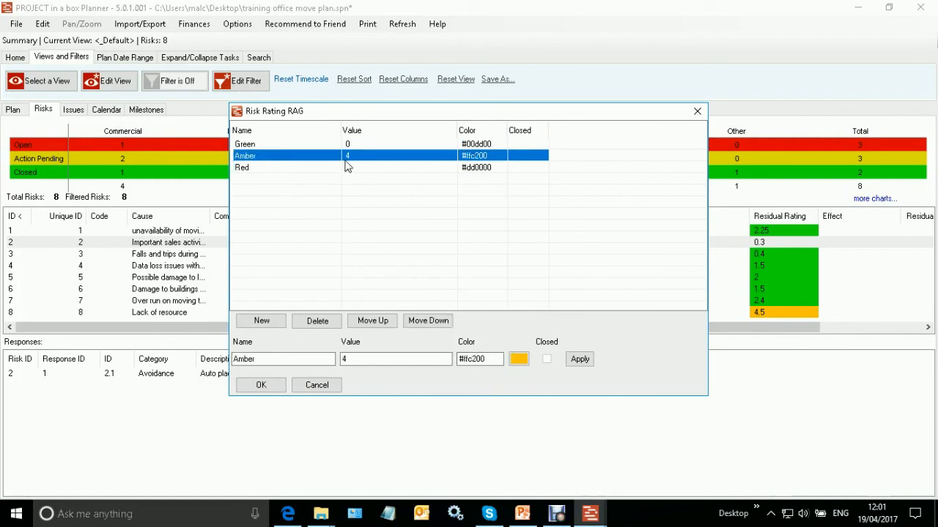
left_click(255, 147)
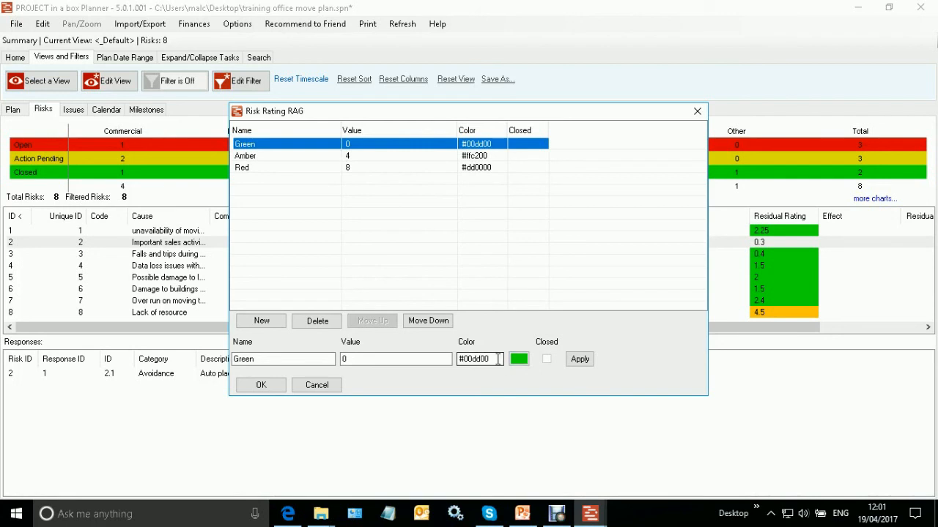
left_click(518, 359)
left_click(533, 100)
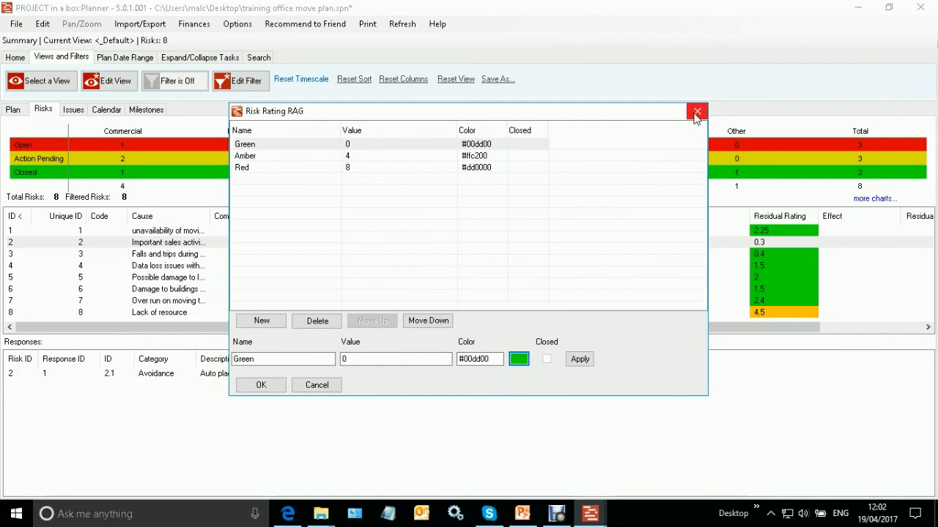
left_click(696, 114)
left_click(581, 137)
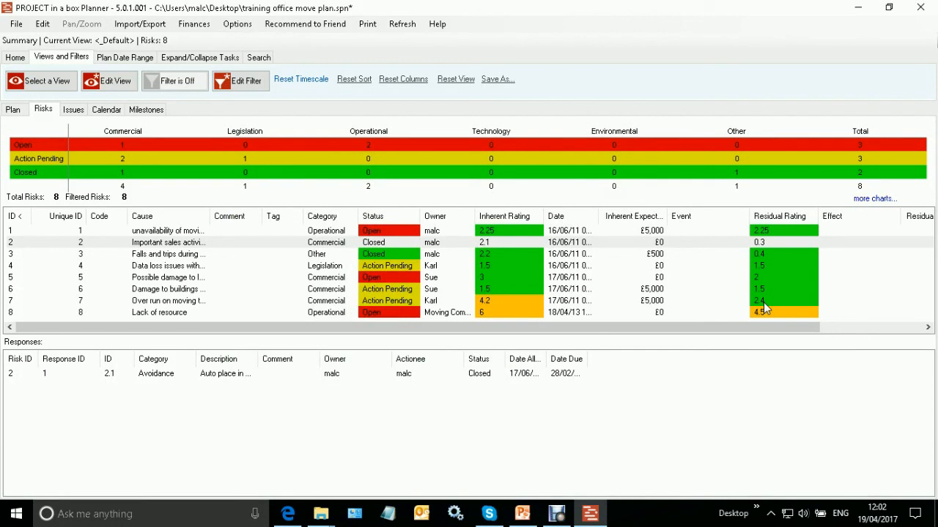
Examine the inherent impact, probability and proximity of the moving time over-run risk and close it without changes.
double_click(508, 302)
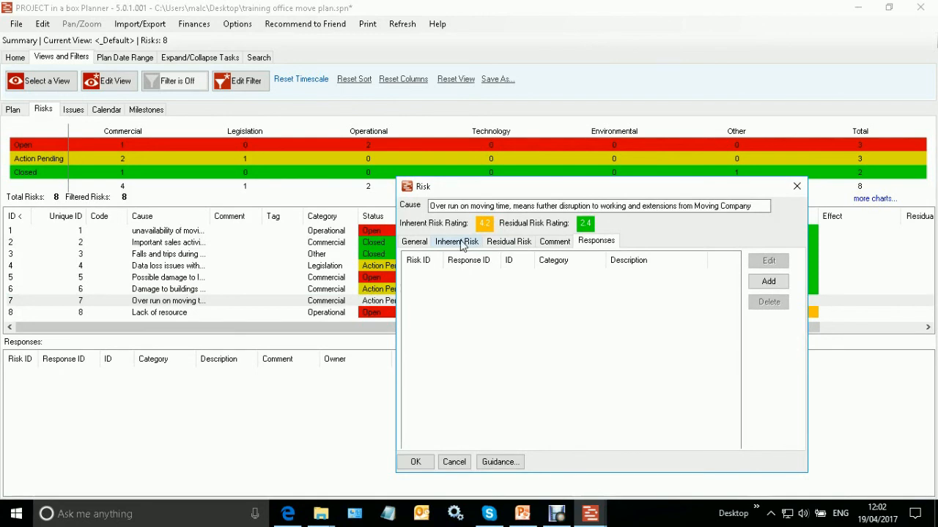
left_click(459, 243)
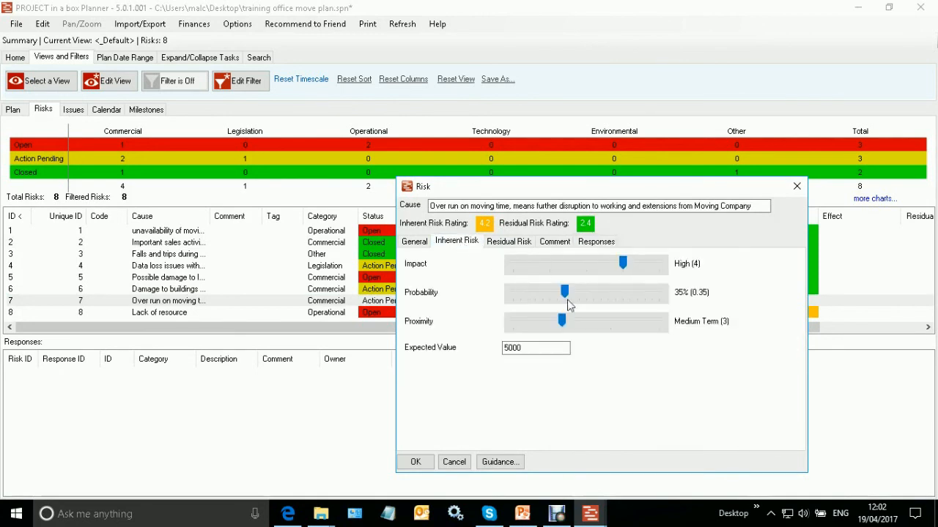
left_click(796, 188)
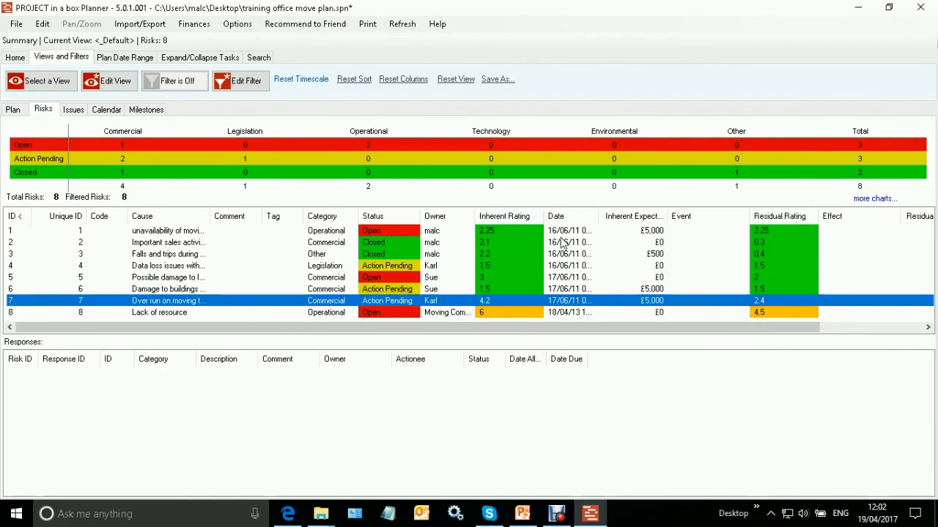
Set the inherent impact of the IT equipment damage risk to Severe (5) and its probability to 90%.
left_click(488, 281)
double_click(489, 281)
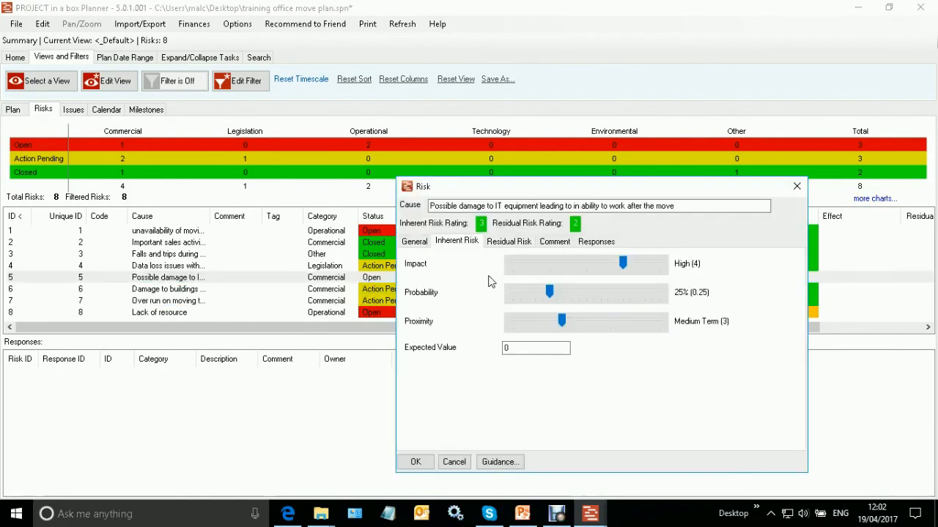
left_click_drag(620, 275, 662, 267)
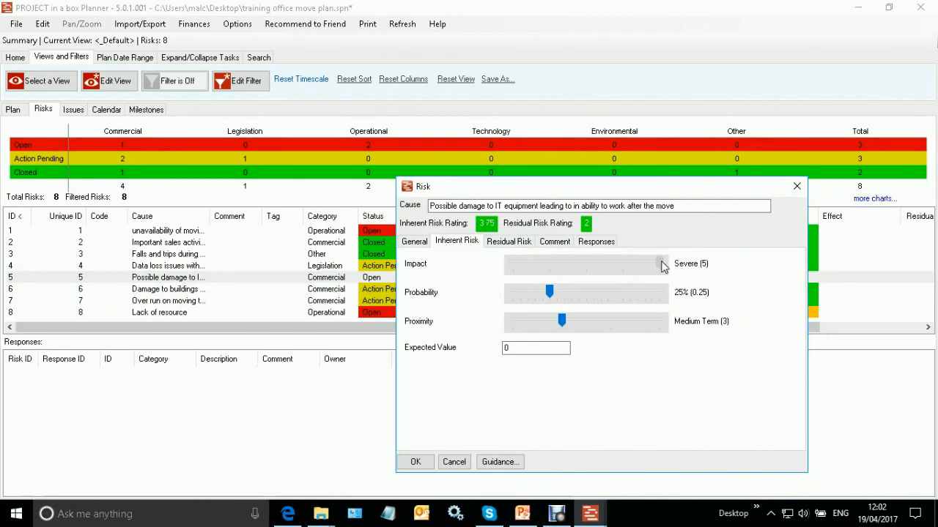
left_click_drag(548, 296, 640, 291)
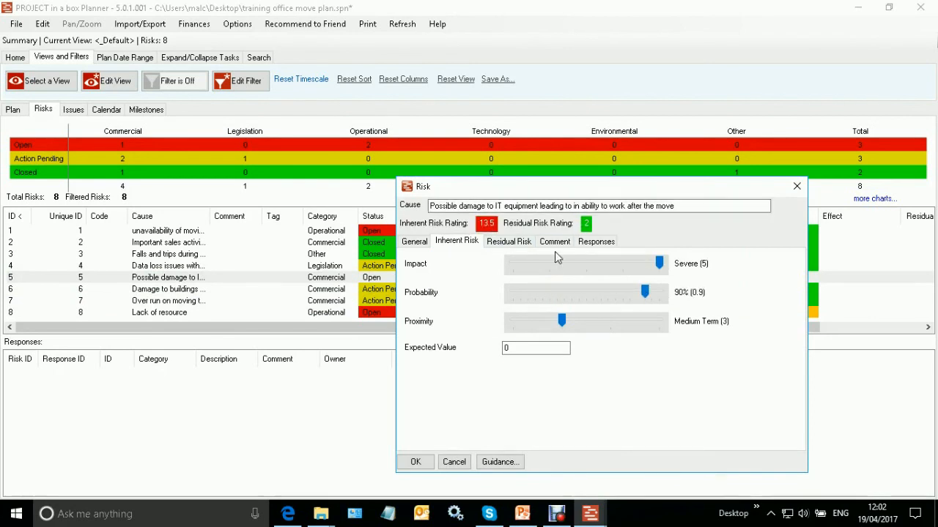
Set the same risk's residual impact to Severe (5) and residual probability to 30%, and save the risk.
left_click(509, 241)
left_click_drag(624, 282, 644, 281)
left_click_drag(548, 308, 598, 308)
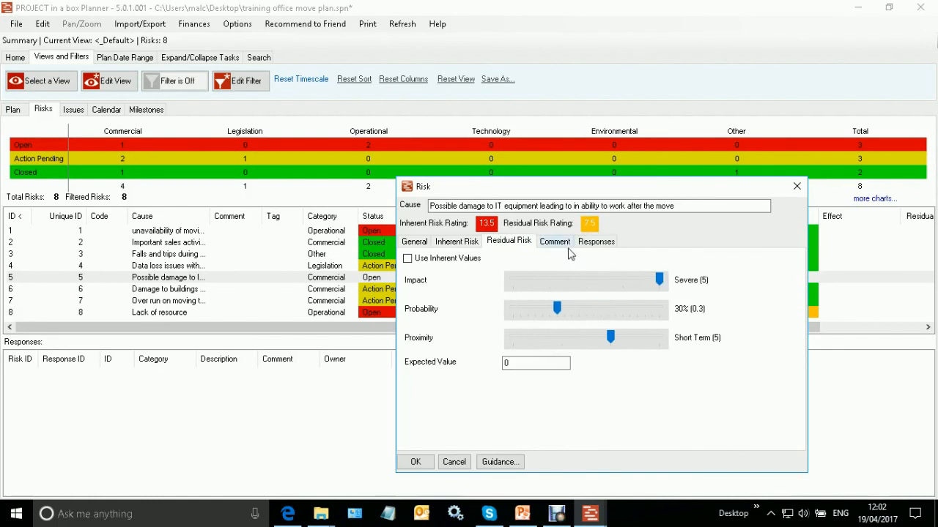
left_click(416, 462)
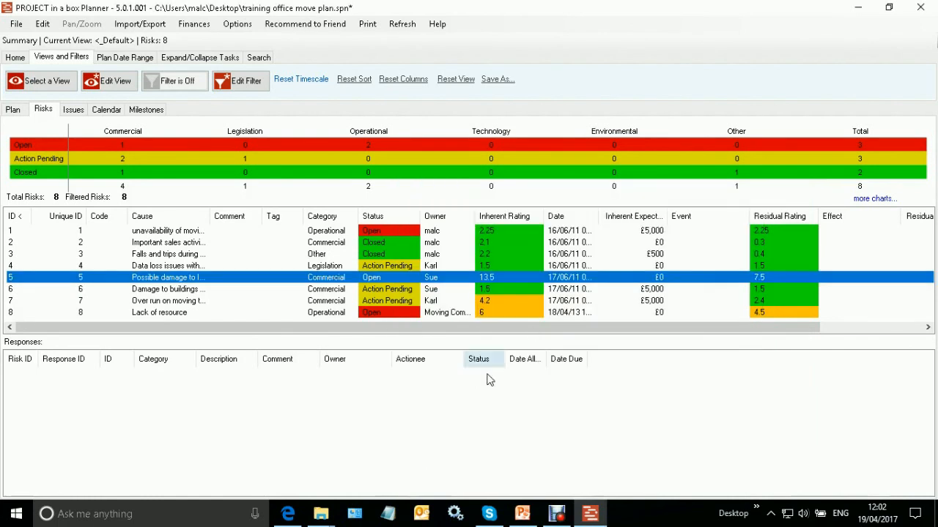
Select the falls and trips risk to check the rating colours across the register, and minimize the planner window.
left_click(464, 427)
left_click(577, 254)
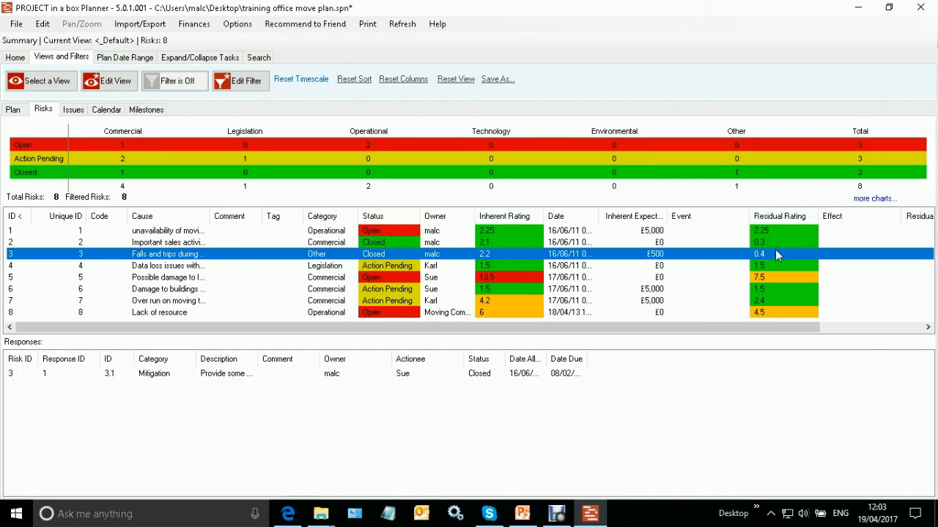
left_click(856, 11)
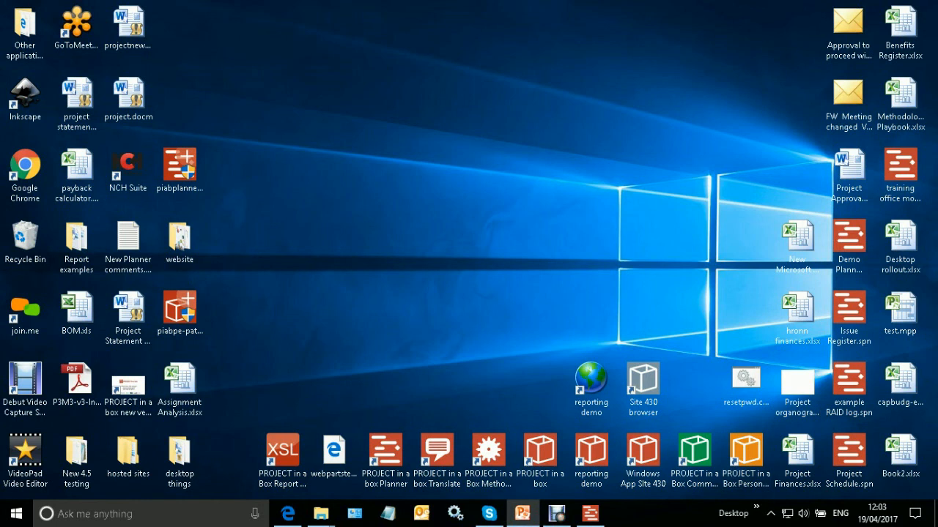